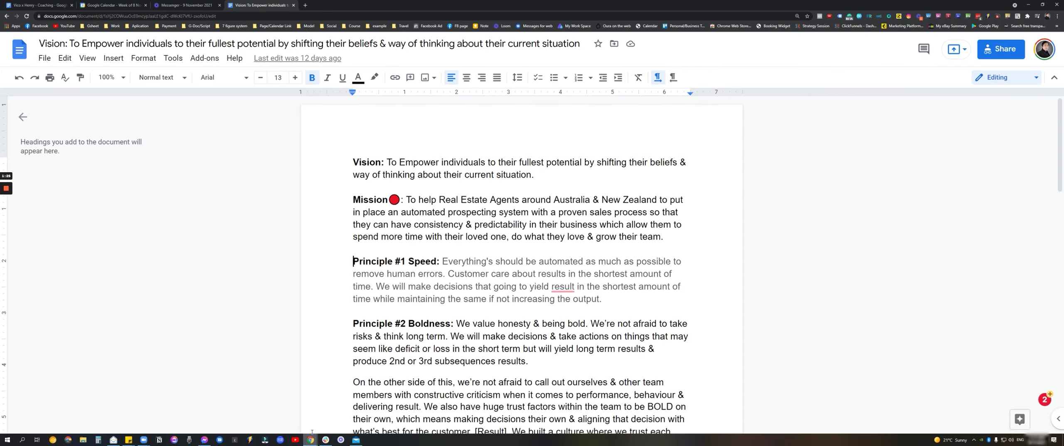
pyautogui.click(326, 440)
pyautogui.click(325, 440)
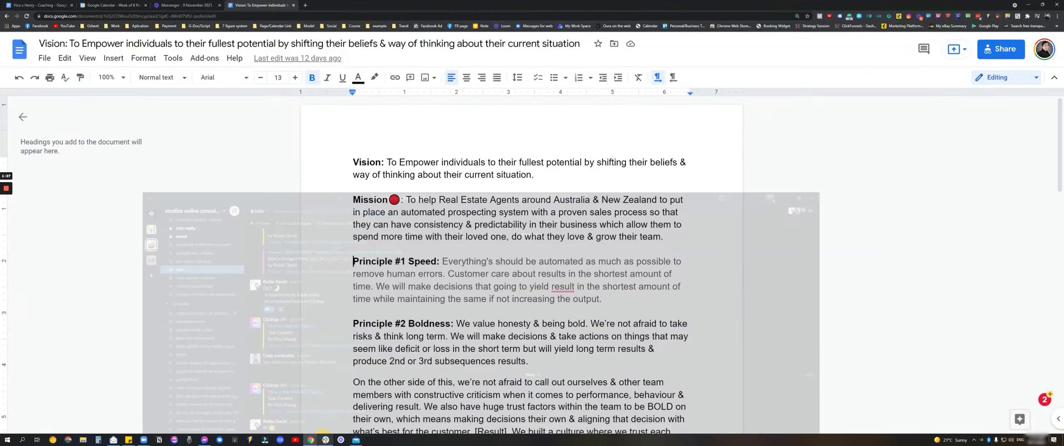
pyautogui.click(323, 440)
pyautogui.click(322, 440)
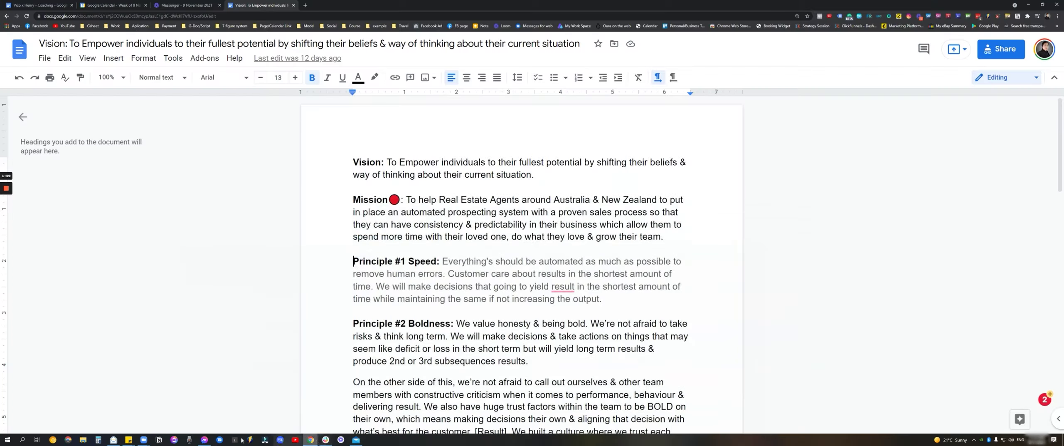
# - Switch to the Zoom meeting and share the screen showing the vision document with the participants
pyautogui.moveTo(143, 439)
pyautogui.click(171, 422)
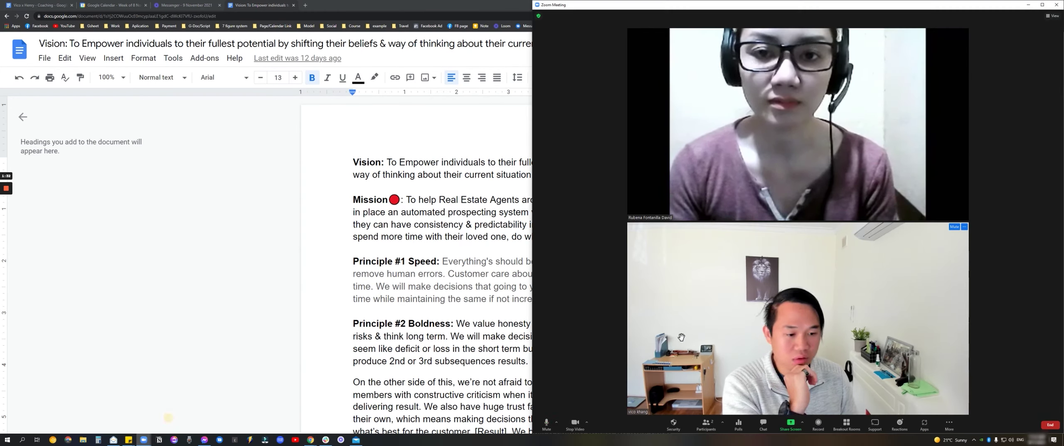
pyautogui.click(791, 424)
pyautogui.click(663, 304)
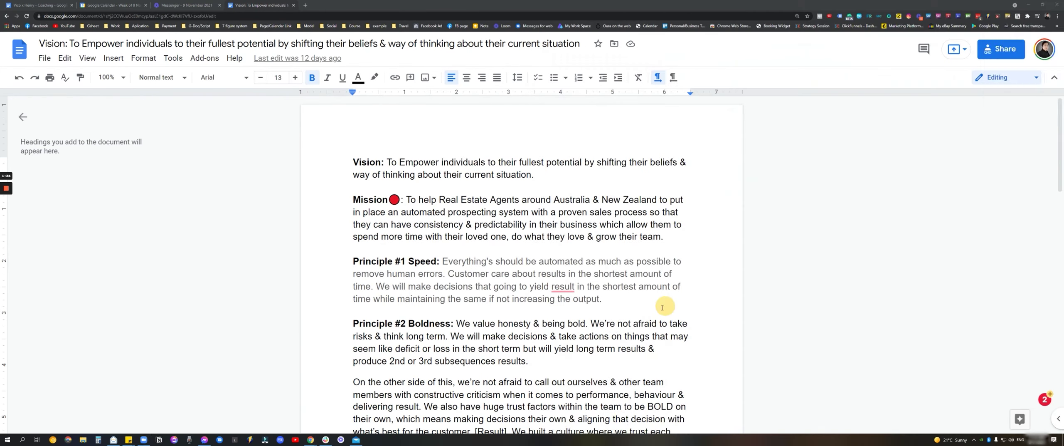
# - Accept the Grammarly correction of "result" to "results" in the Principle #1 Speed paragraph
pyautogui.scroll(-4, 552, 275)
pyautogui.scroll(2, 552, 275)
pyautogui.scroll(3, 552, 276)
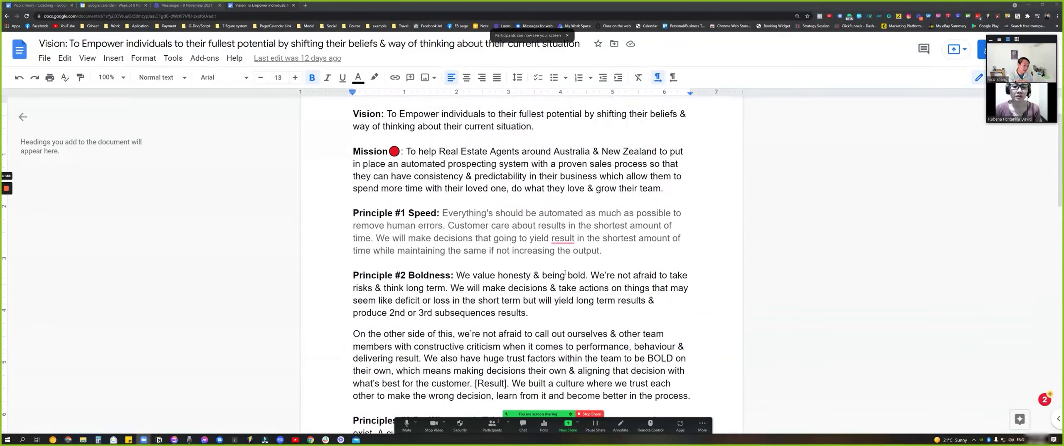
pyautogui.moveTo(566, 256)
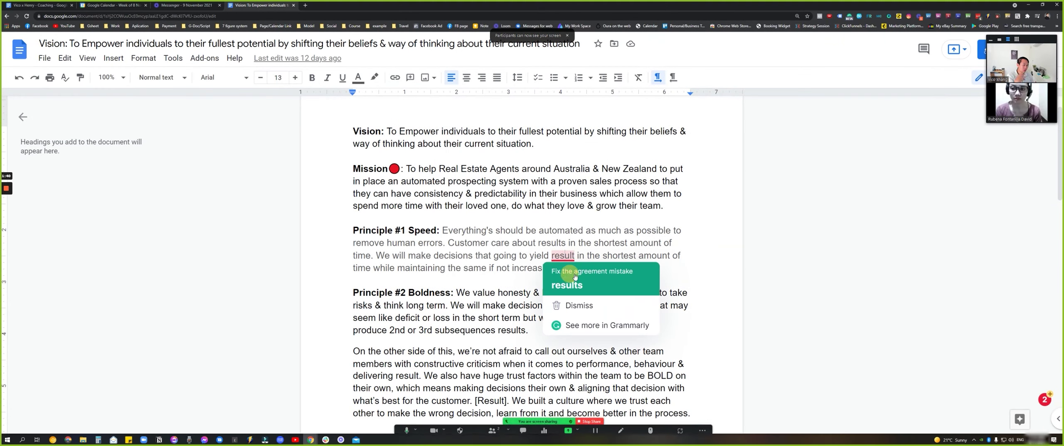
pyautogui.click(567, 285)
# - Set the text colour of the Principle #1 Speed description to black
pyautogui.moveTo(603, 268); pyautogui.dragTo(441, 229)
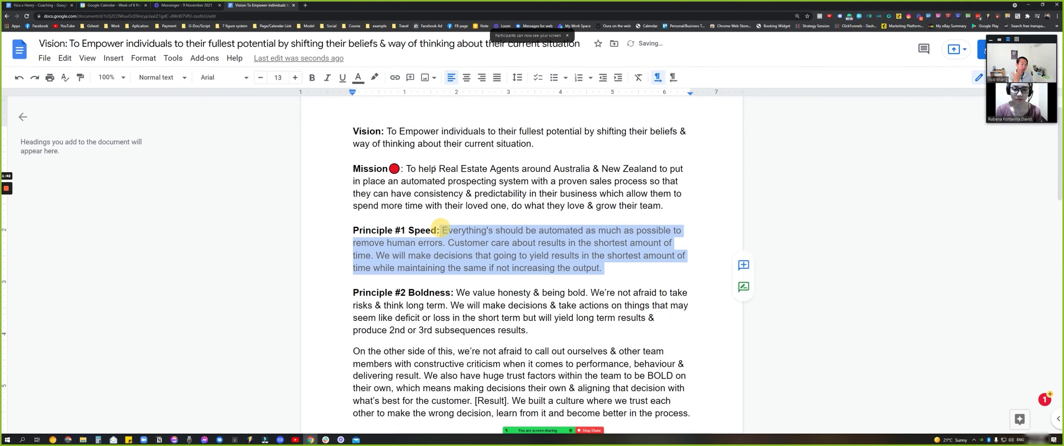
pyautogui.click(358, 77)
pyautogui.click(360, 130)
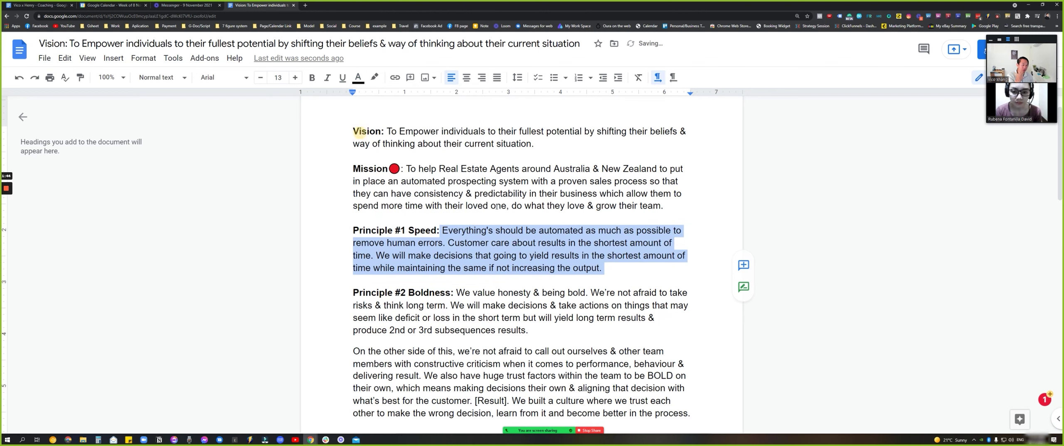
pyautogui.click(624, 270)
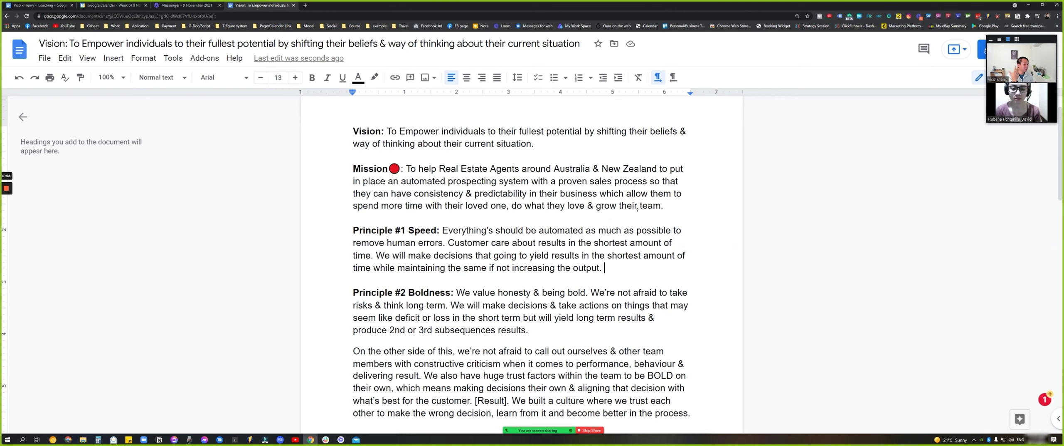
# - Switch to the Ziteboard whiteboard and draw four ovals stacked vertically, each smaller than the one above
pyautogui.moveTo(570, 70)
pyautogui.mouseDown()
pyautogui.moveTo(394, 121)
pyautogui.moveTo(677, 155)
pyautogui.moveTo(548, 74)
pyautogui.mouseUp()
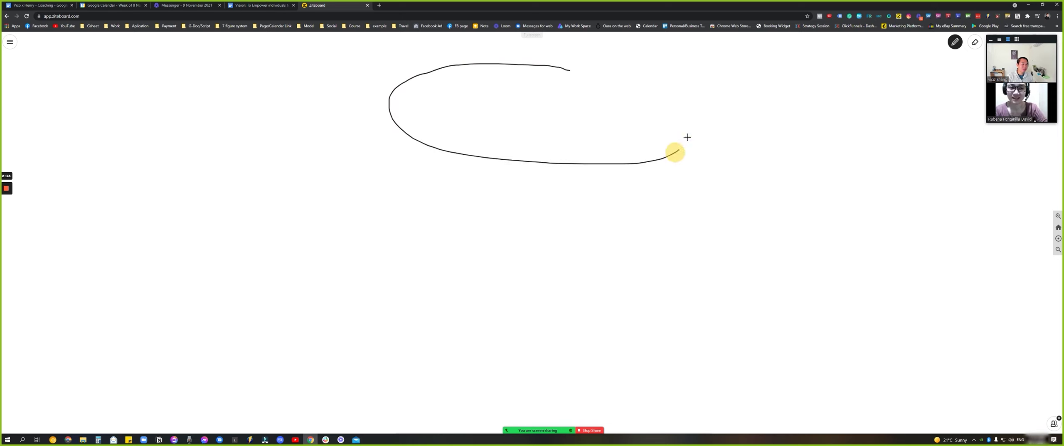
pyautogui.moveTo(580, 188)
pyautogui.mouseDown()
pyautogui.moveTo(426, 182)
pyautogui.moveTo(602, 216)
pyautogui.moveTo(570, 186)
pyautogui.mouseUp()
pyautogui.moveTo(526, 274)
pyautogui.mouseDown()
pyautogui.moveTo(430, 277)
pyautogui.moveTo(508, 268)
pyautogui.mouseUp()
pyautogui.moveTo(475, 329); pyautogui.dragTo(474, 335)
# - Handwrite "Vision" inside the largest oval, including the dots over both letters i
pyautogui.moveTo(473, 98)
pyautogui.mouseDown()
pyautogui.moveTo(478, 121)
pyautogui.moveTo(495, 91)
pyautogui.mouseUp()
pyautogui.moveTo(503, 90)
pyautogui.mouseDown()
pyautogui.moveTo(497, 126)
pyautogui.moveTo(522, 120)
pyautogui.mouseUp()
pyautogui.moveTo(540, 106); pyautogui.dragTo(535, 121)
pyautogui.moveTo(557, 100); pyautogui.dragTo(556, 101)
pyautogui.moveTo(573, 104); pyautogui.dragTo(581, 119)
pyautogui.click(513, 97)
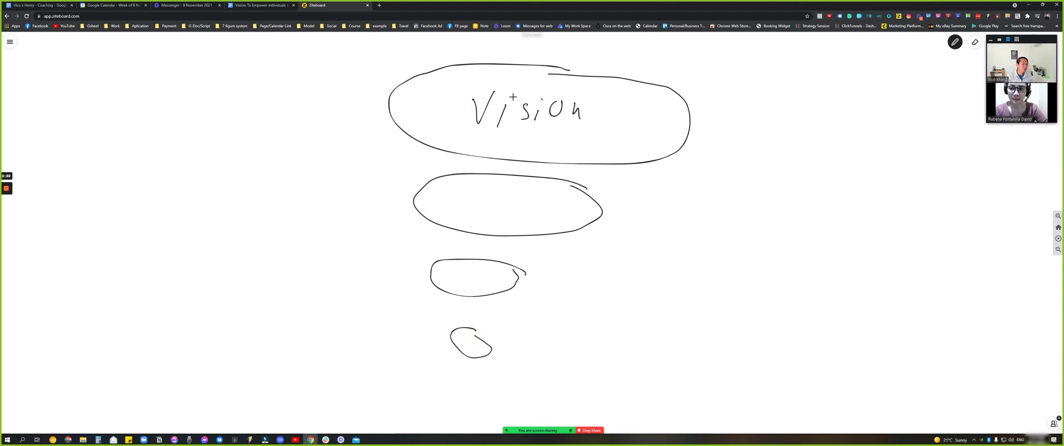
pyautogui.click(544, 97)
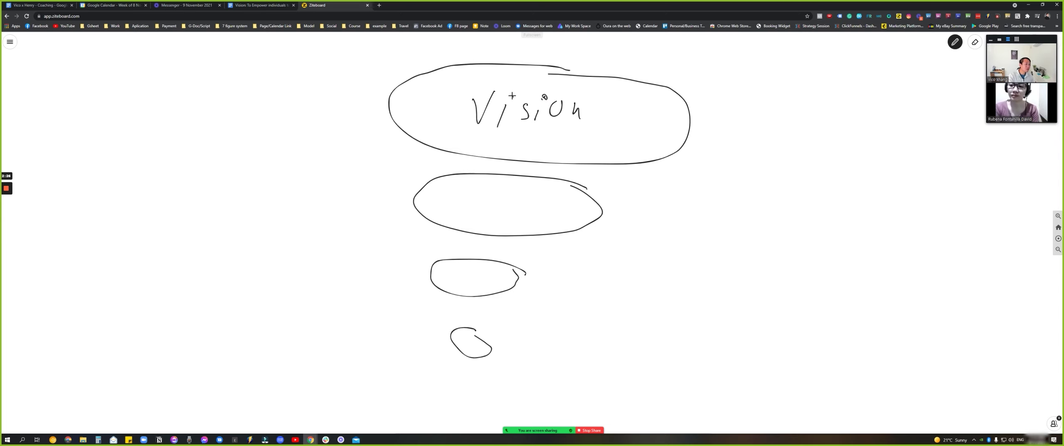
pyautogui.moveTo(512, 95); pyautogui.dragTo(512, 94)
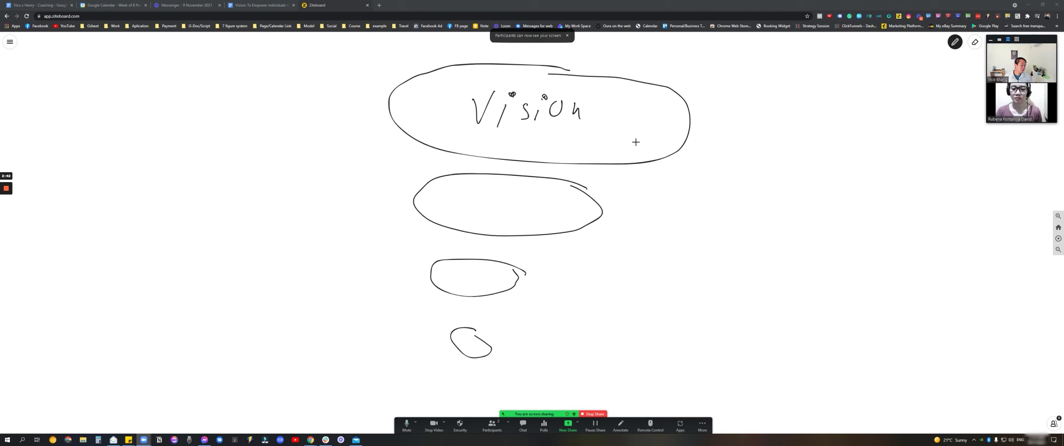
# - Draw an arrow pointing at the Vision oval's right edge and handwrite "Mision" inside the second oval
pyautogui.moveTo(719, 137)
pyautogui.mouseDown()
pyautogui.moveTo(687, 141)
pyautogui.moveTo(697, 148)
pyautogui.mouseUp()
pyautogui.moveTo(468, 210)
pyautogui.mouseDown()
pyautogui.moveTo(478, 190)
pyautogui.moveTo(483, 210)
pyautogui.moveTo(525, 206)
pyautogui.mouseUp()
pyautogui.click(517, 191)
pyautogui.moveTo(539, 211); pyautogui.dragTo(581, 174)
pyautogui.click(495, 192)
# - Link the second oval and the Vision oval with two vertical double-headed arrows
pyautogui.moveTo(480, 170)
pyautogui.mouseDown()
pyautogui.moveTo(481, 154)
pyautogui.moveTo(488, 159)
pyautogui.mouseUp()
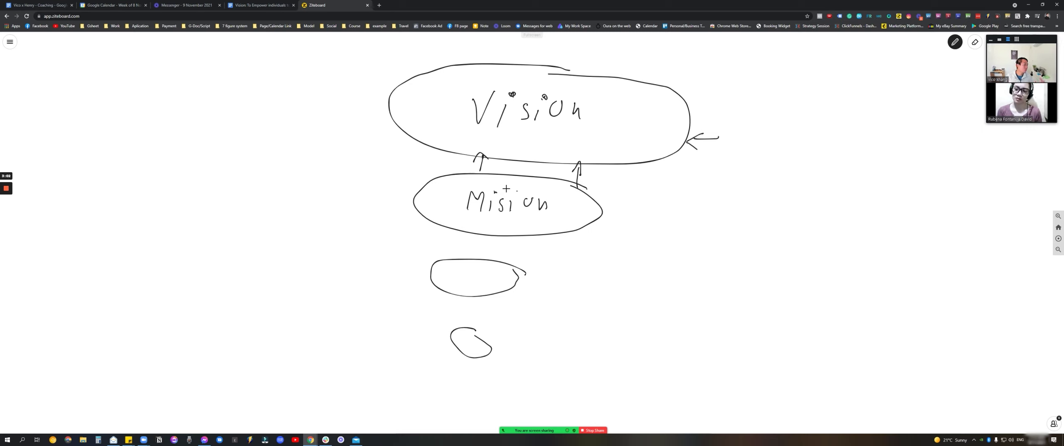
pyautogui.moveTo(487, 155); pyautogui.dragTo(481, 154)
pyautogui.moveTo(570, 179); pyautogui.dragTo(583, 180)
pyautogui.moveTo(474, 166); pyautogui.dragTo(486, 165)
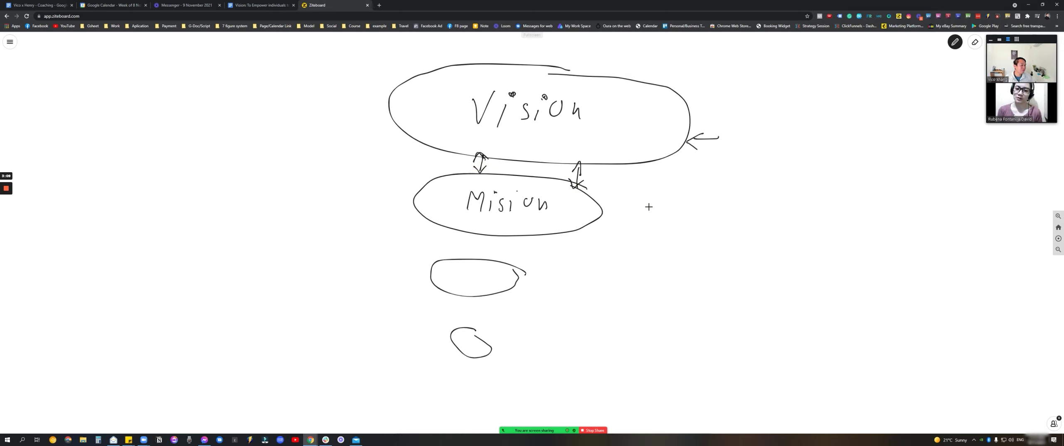
# - Sketch a small truck with cargo marks beside the second oval and handwrite "Role" inside the third oval
pyautogui.moveTo(649, 207)
pyautogui.mouseDown()
pyautogui.moveTo(687, 204)
pyautogui.moveTo(692, 218)
pyautogui.moveTo(662, 229)
pyautogui.moveTo(651, 206)
pyautogui.mouseUp()
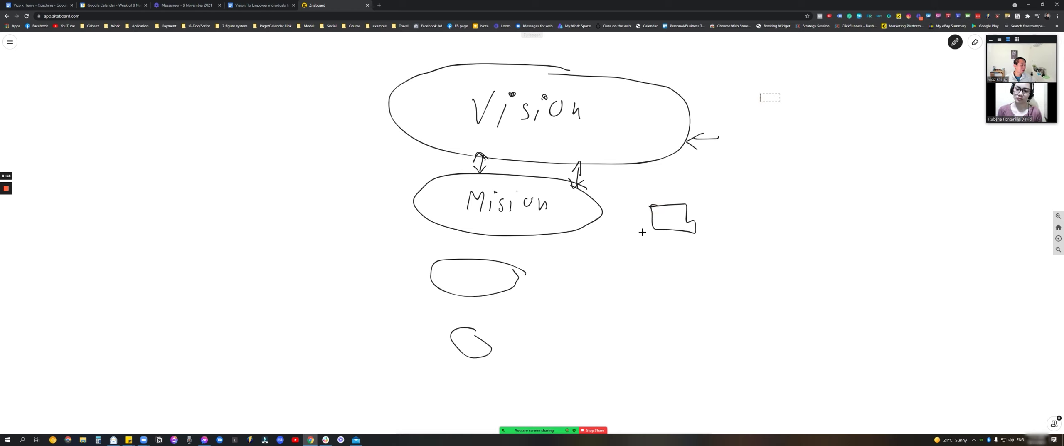
pyautogui.moveTo(651, 229); pyautogui.dragTo(652, 230)
pyautogui.moveTo(683, 226); pyautogui.dragTo(680, 228)
pyautogui.moveTo(444, 245)
pyautogui.mouseDown()
pyautogui.moveTo(449, 278)
pyautogui.moveTo(470, 269)
pyautogui.moveTo(505, 286)
pyautogui.mouseUp()
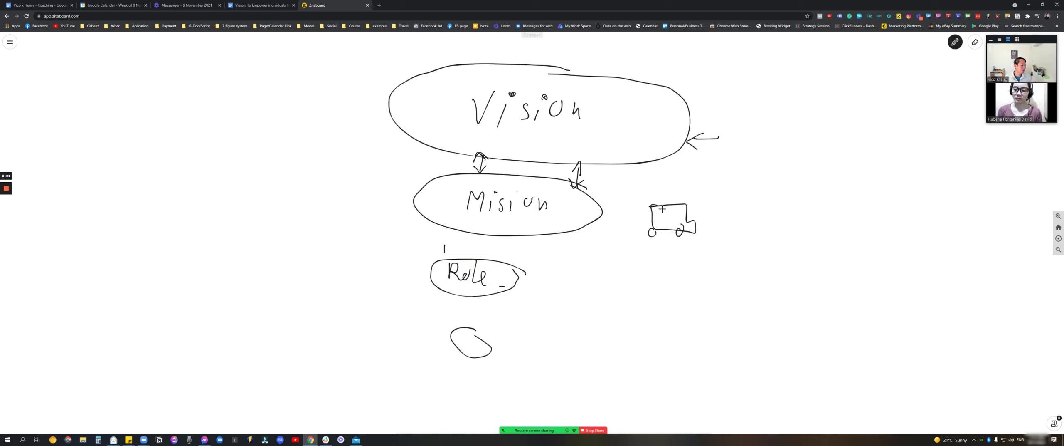
pyautogui.moveTo(663, 209)
pyautogui.mouseDown()
pyautogui.moveTo(660, 221)
pyautogui.moveTo(676, 216)
pyautogui.moveTo(682, 228)
pyautogui.mouseUp()
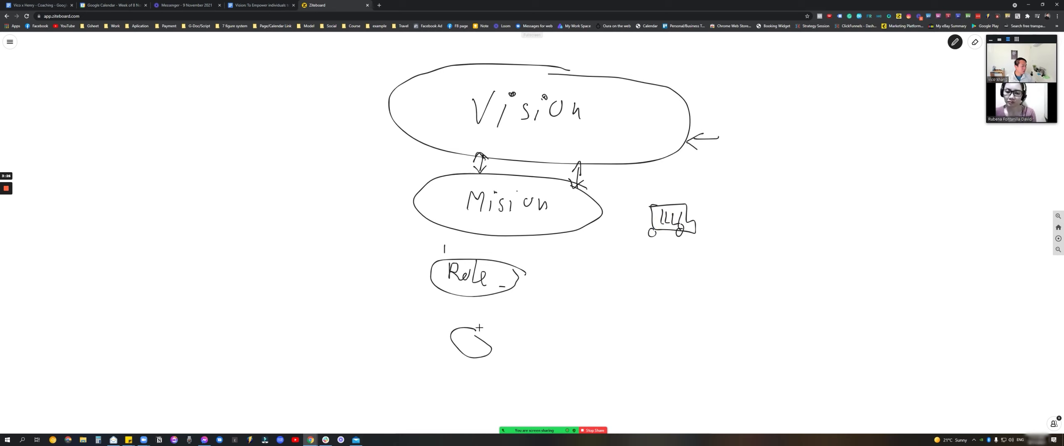
# - Handwrite "Task" in the smallest oval and draw vertical arrows linking it to Role and Role to the second oval
pyautogui.moveTo(456, 338); pyautogui.dragTo(466, 337)
pyautogui.moveTo(461, 338)
pyautogui.mouseDown()
pyautogui.moveTo(460, 351)
pyautogui.moveTo(485, 354)
pyautogui.mouseUp()
pyautogui.moveTo(456, 321)
pyautogui.mouseDown()
pyautogui.moveTo(454, 308)
pyautogui.moveTo(456, 323)
pyautogui.mouseUp()
pyautogui.moveTo(470, 332); pyautogui.dragTo(474, 305)
pyautogui.moveTo(446, 229); pyautogui.dragTo(443, 255)
pyautogui.moveTo(440, 247); pyautogui.dragTo(473, 260)
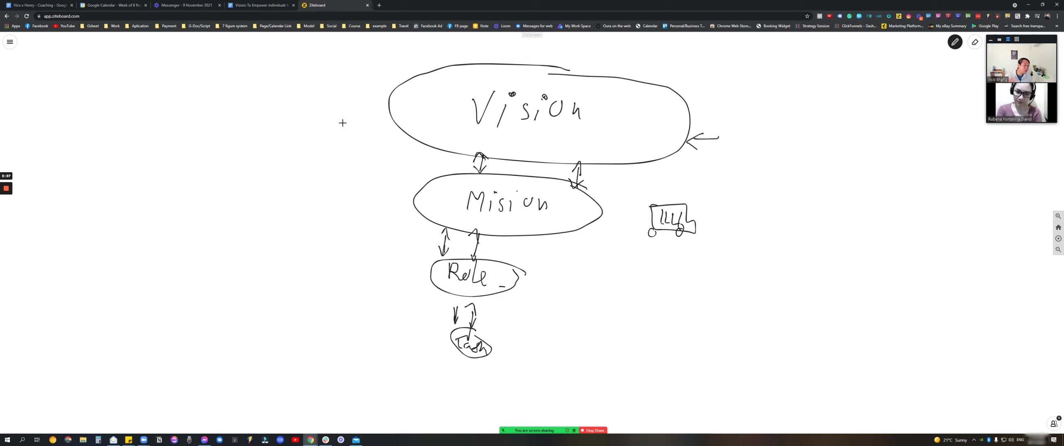
# - Draw arrows pointing outward to the left from the two largest ovals
pyautogui.moveTo(370, 112)
pyautogui.mouseDown()
pyautogui.moveTo(332, 112)
pyautogui.moveTo(341, 121)
pyautogui.mouseUp()
pyautogui.moveTo(411, 193); pyautogui.dragTo(371, 193)
pyautogui.moveTo(383, 180); pyautogui.dragTo(378, 206)
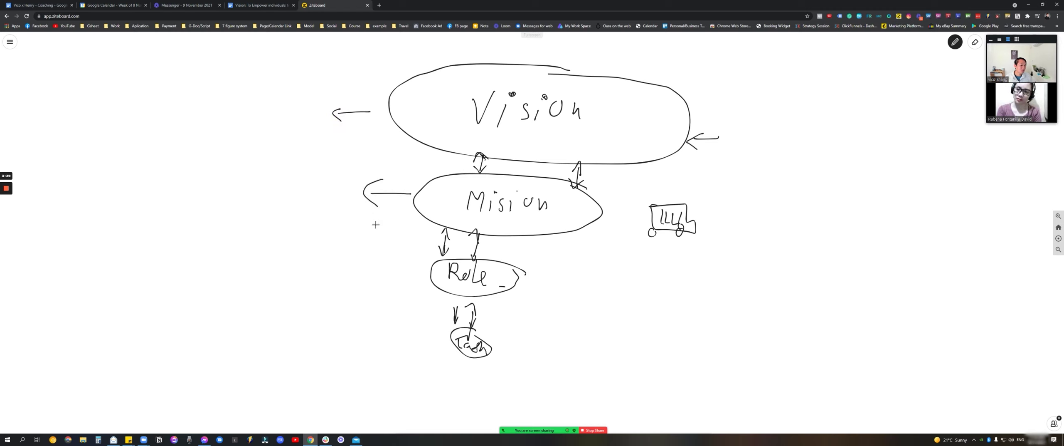
# - Draw arrows pointing at the Role and Task ovals from the right, and reinforce the Role arrow
pyautogui.moveTo(533, 281); pyautogui.dragTo(536, 308)
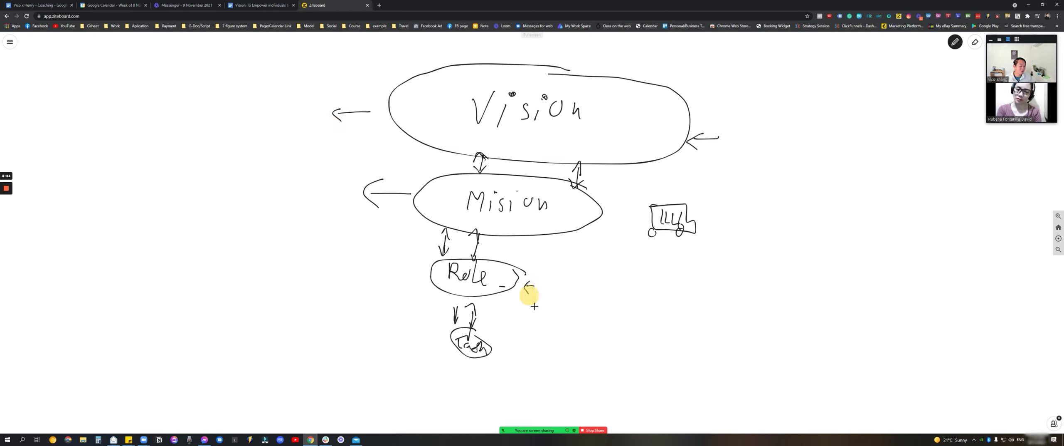
pyautogui.moveTo(518, 347); pyautogui.dragTo(537, 347)
pyautogui.moveTo(519, 335)
pyautogui.mouseDown()
pyautogui.moveTo(507, 353)
pyautogui.moveTo(516, 357)
pyautogui.mouseUp()
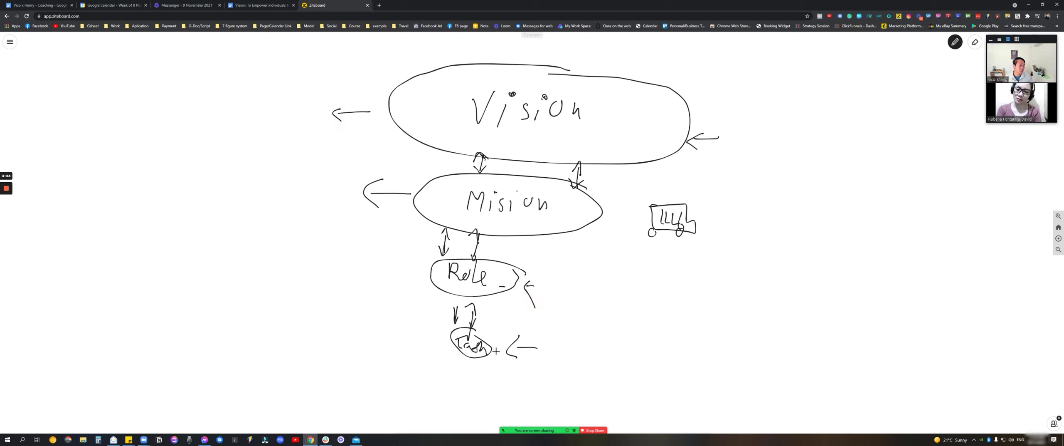
pyautogui.click(722, 126)
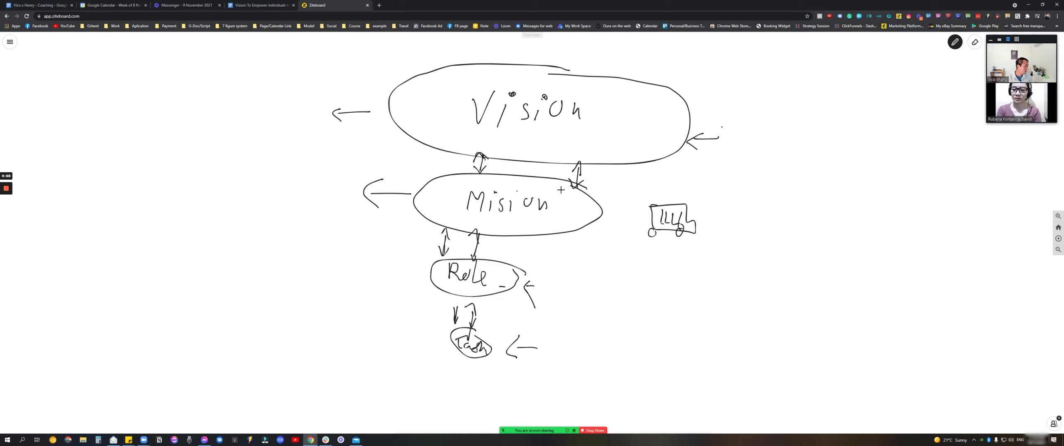
pyautogui.moveTo(532, 285)
pyautogui.mouseDown()
pyautogui.moveTo(551, 283)
pyautogui.moveTo(528, 287)
pyautogui.moveTo(529, 300)
pyautogui.mouseUp()
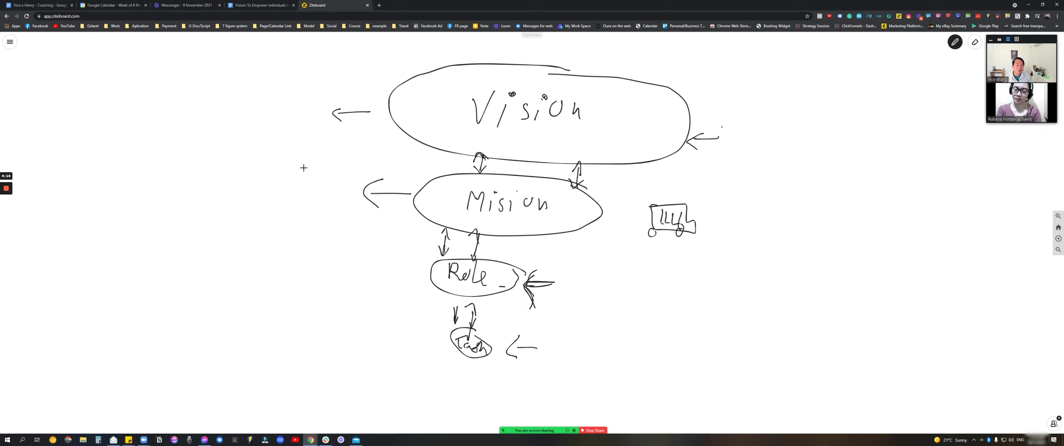
# - Return to the vision document and make a copy of it, named with the team member's first name followed by "Vision Statement"
pyautogui.click(247, 5)
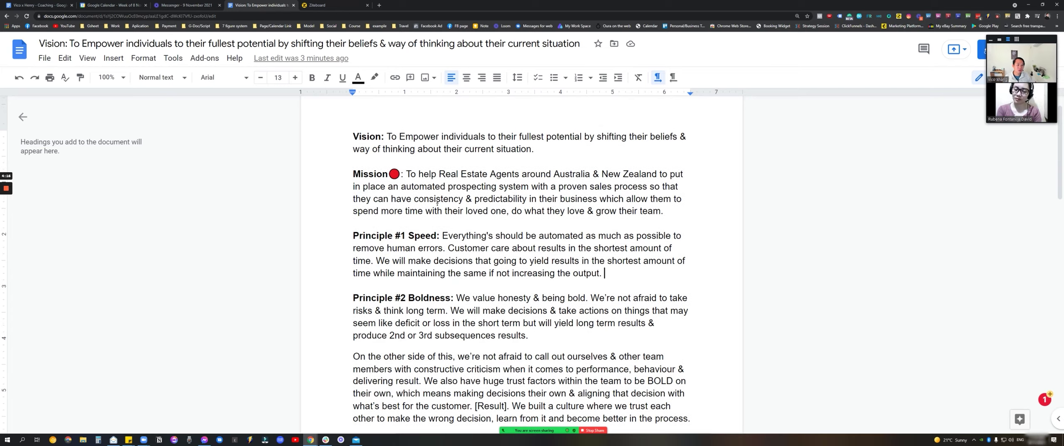
pyautogui.scroll(-5, 425, 252)
pyautogui.scroll(6, 425, 252)
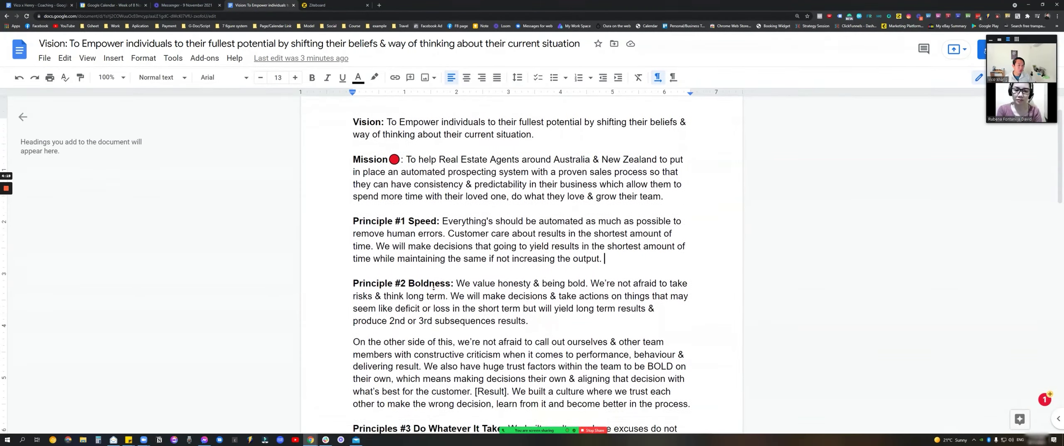
pyautogui.moveTo(681, 237); pyautogui.dragTo(339, 203)
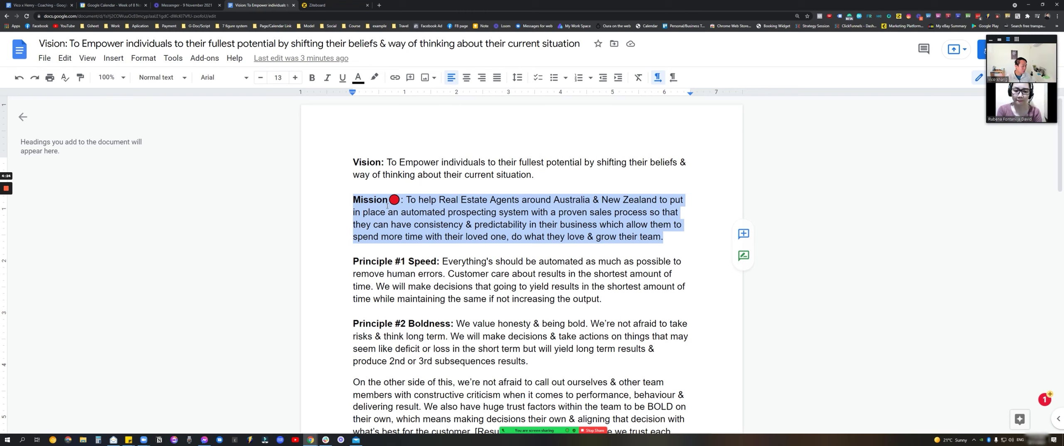
pyautogui.click(45, 58)
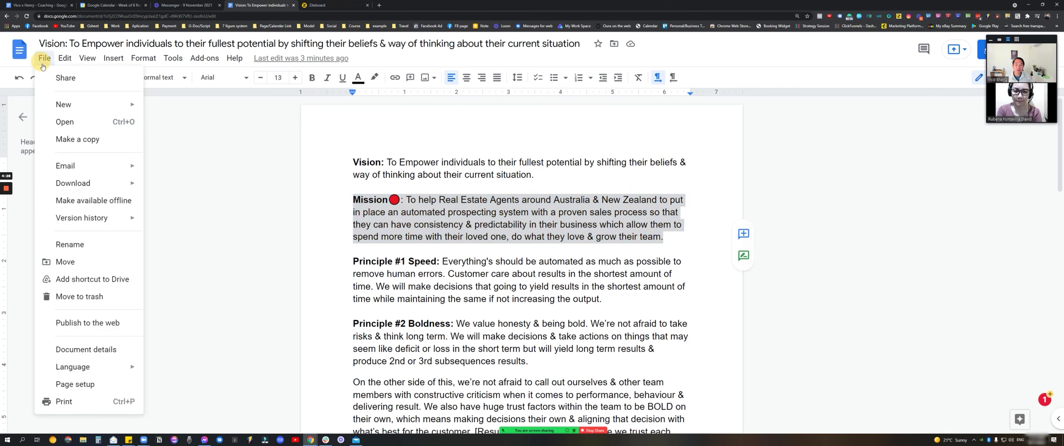
pyautogui.click(83, 137)
pyautogui.click(512, 178)
pyautogui.tripleClick(511, 178)
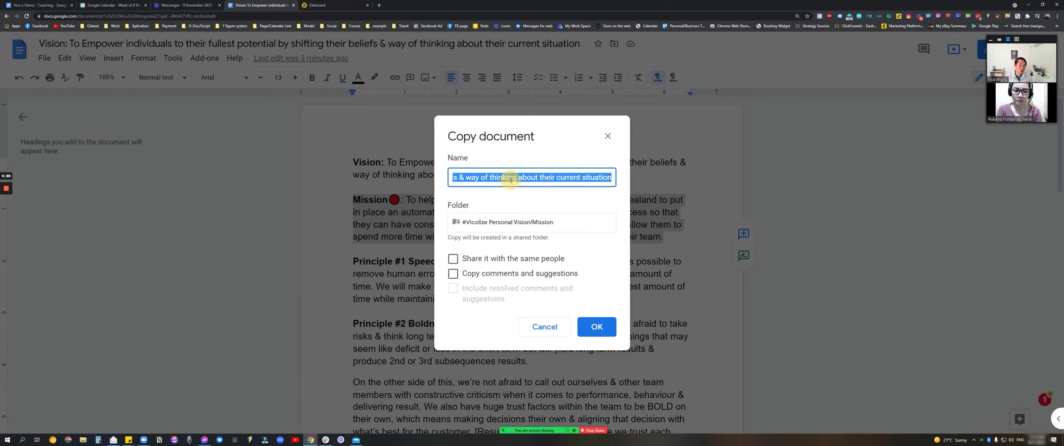
pyautogui.write('Rubie Vision Statement')
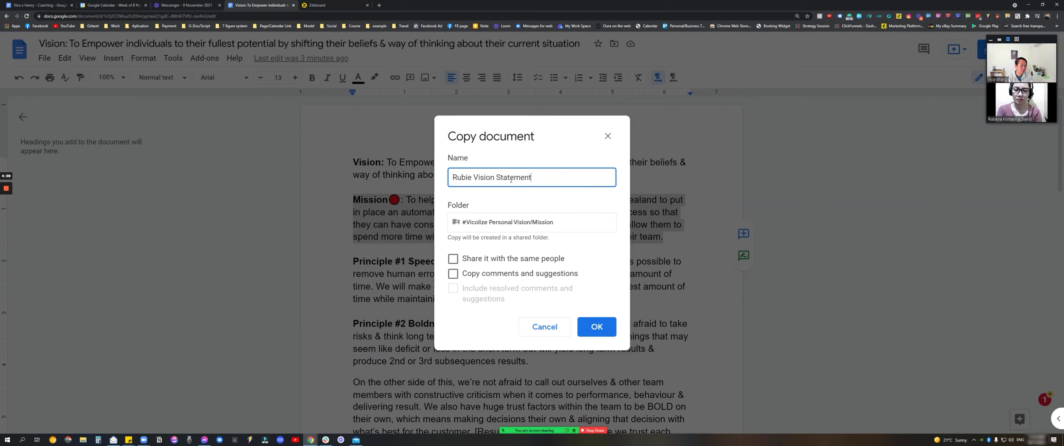
pyautogui.press('Return')
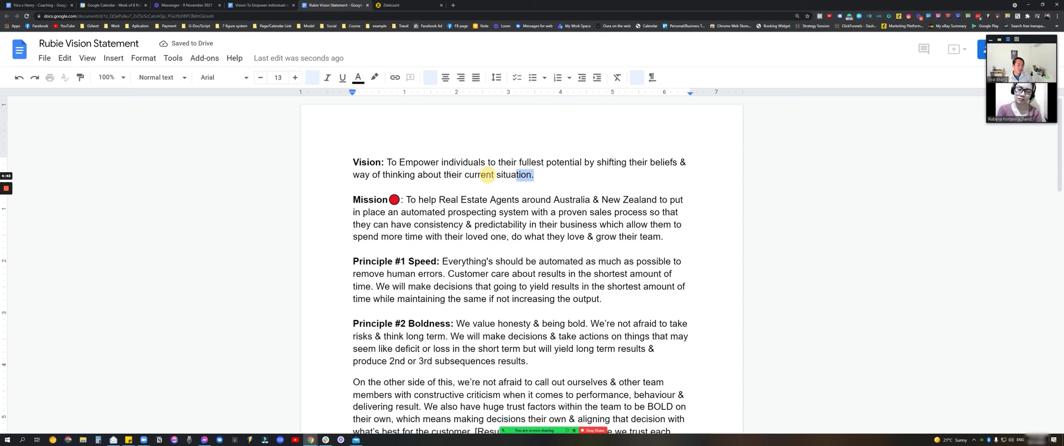
# - Delete the text after the Vision label and all the principles below the Mission paragraph in the copy
pyautogui.moveTo(534, 174); pyautogui.dragTo(388, 162)
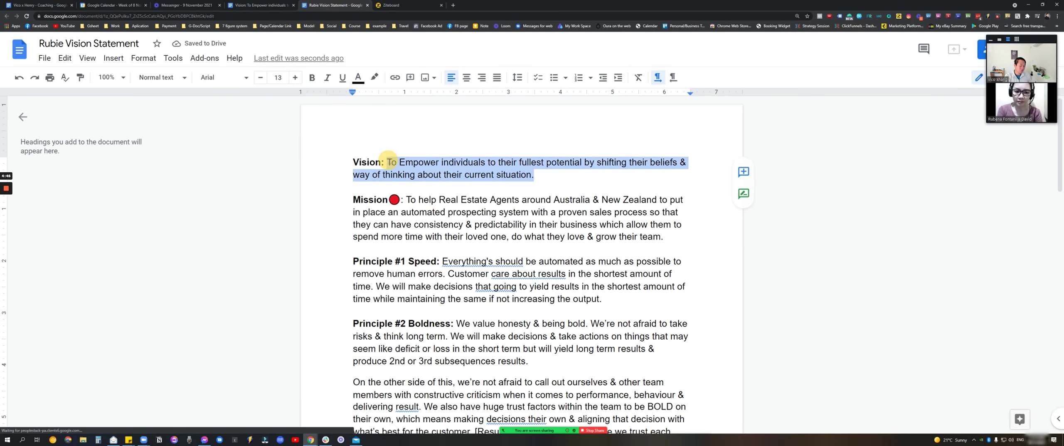
pyautogui.press('BackSpace')
pyautogui.hotkey('ctrl', 'a')
pyautogui.scroll(-3, 373, 311)
pyautogui.scroll(-5, 451, 287)
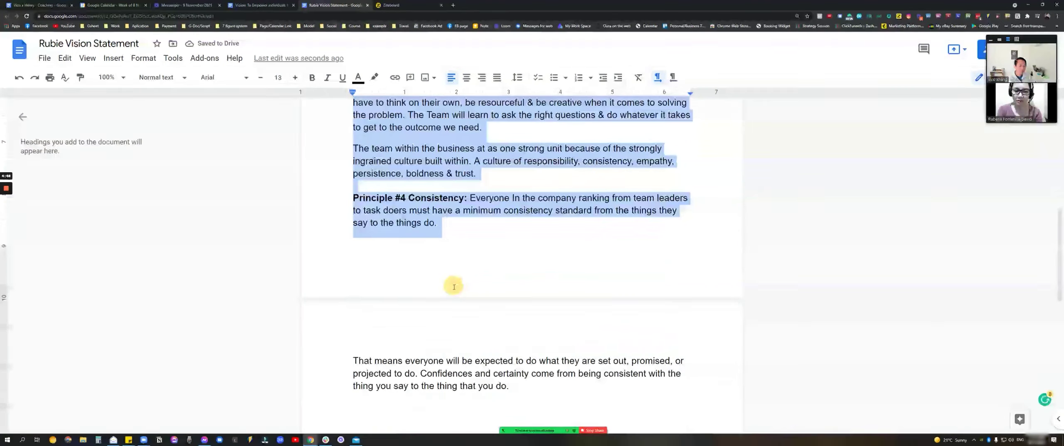
pyautogui.press('BackSpace')
# - Add the bold labels "Role:" and "Task:" below the Mission paragraph, separated by a blank line
pyautogui.write('Rol')
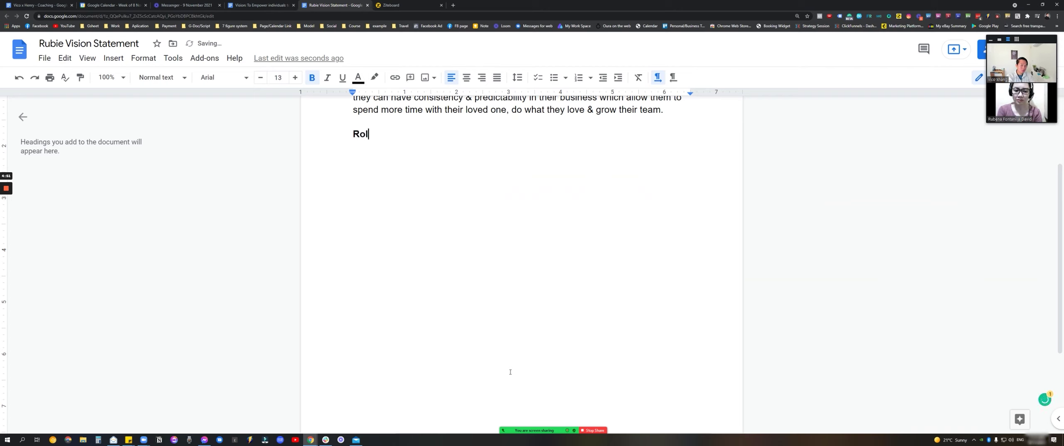
pyautogui.write('e:  Ta')
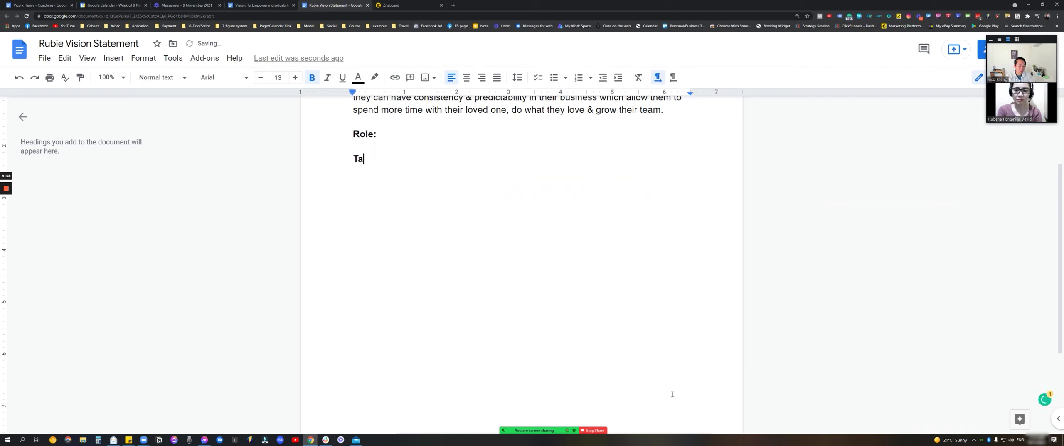
pyautogui.write('sk:')
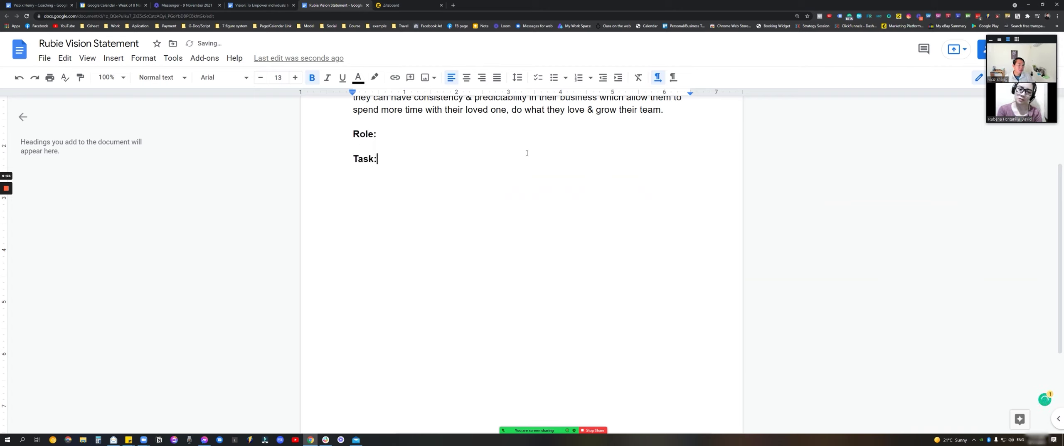
# - Remove the duplicate colon from the Vision label at the start of the document
pyautogui.scroll(3, 566, 272)
pyautogui.click(397, 154)
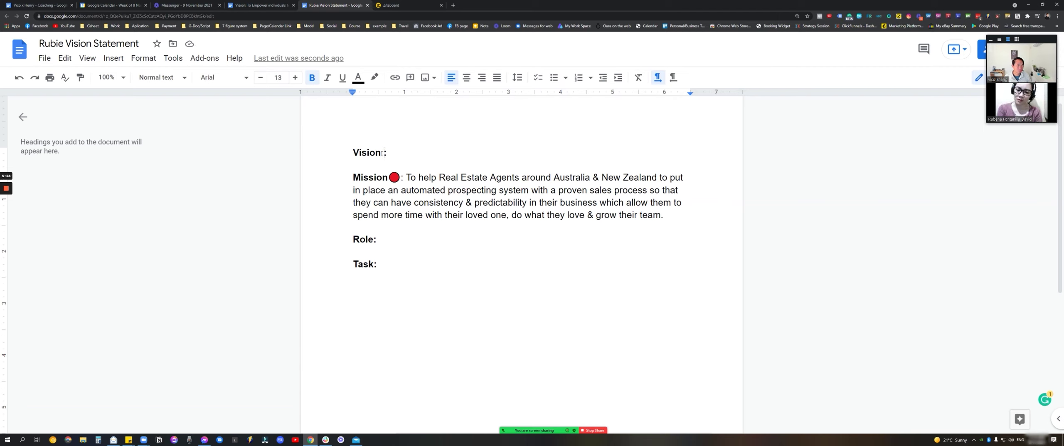
pyautogui.rightClick(382, 154)
pyautogui.click(384, 151)
pyautogui.press('BackSpace')
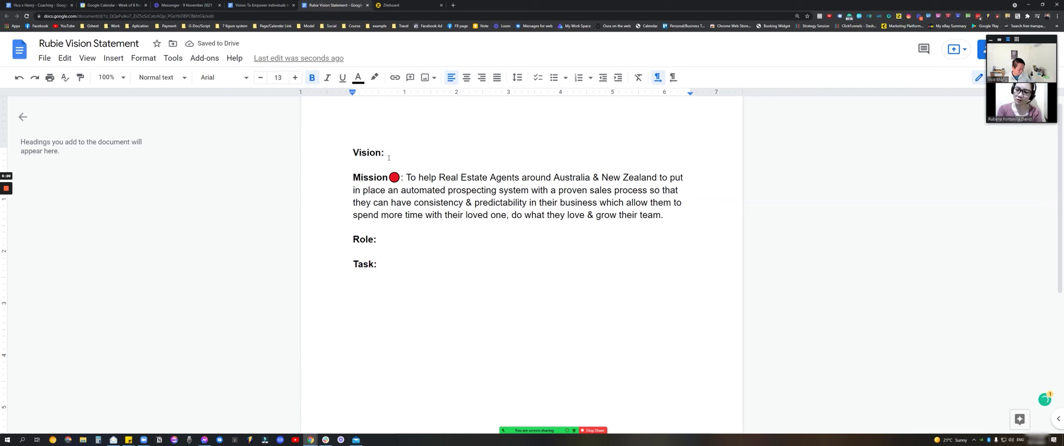
pyautogui.click(399, 149)
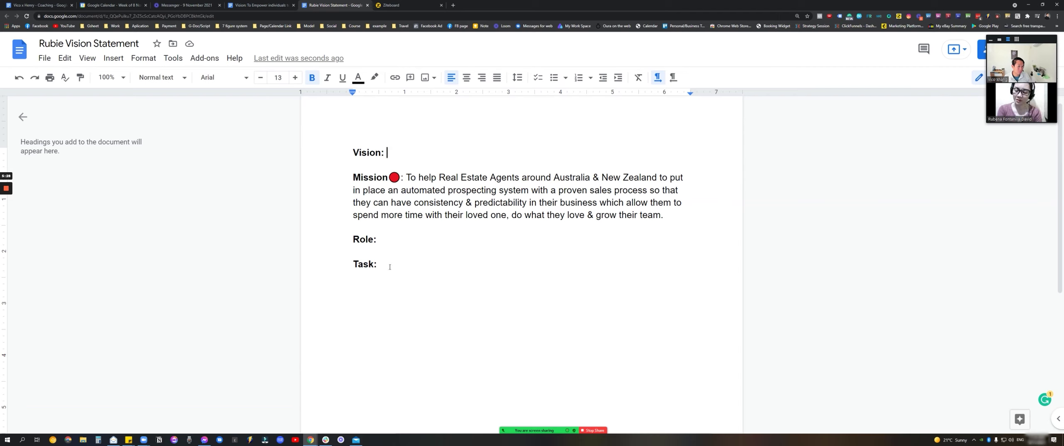
# - Insert three line breaks after the Role label to make room above the Task label
pyautogui.click(388, 245)
pyautogui.press('Return')
pyautogui.press('Return')
pyautogui.press('Return')
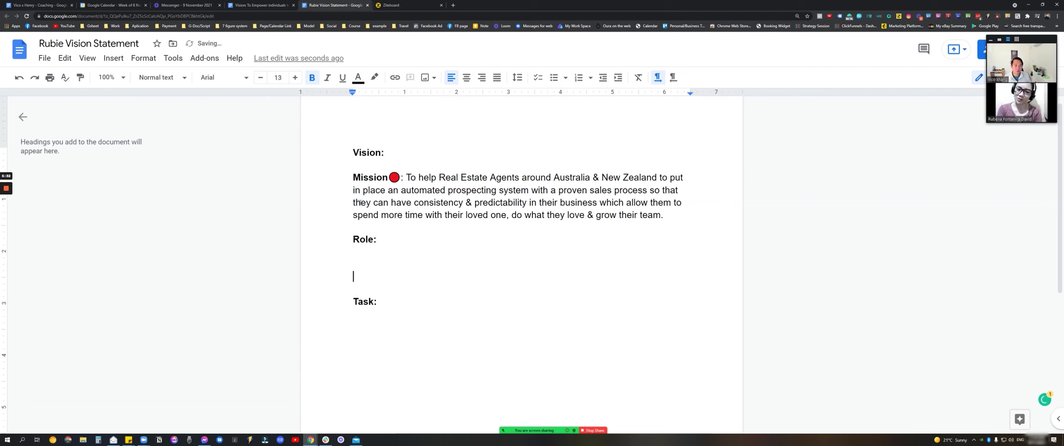
# - Highlight the Mission paragraph and examine its wording
pyautogui.click(417, 151)
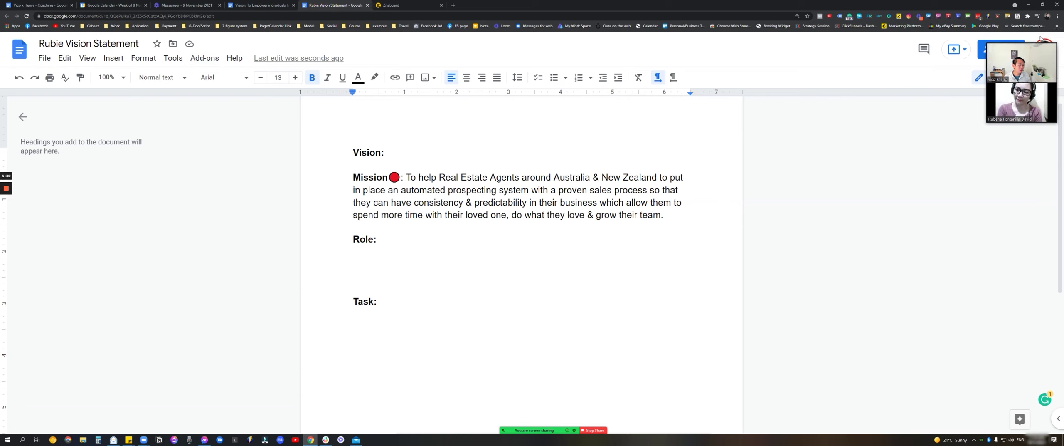
pyautogui.moveTo(698, 215); pyautogui.dragTo(299, 181)
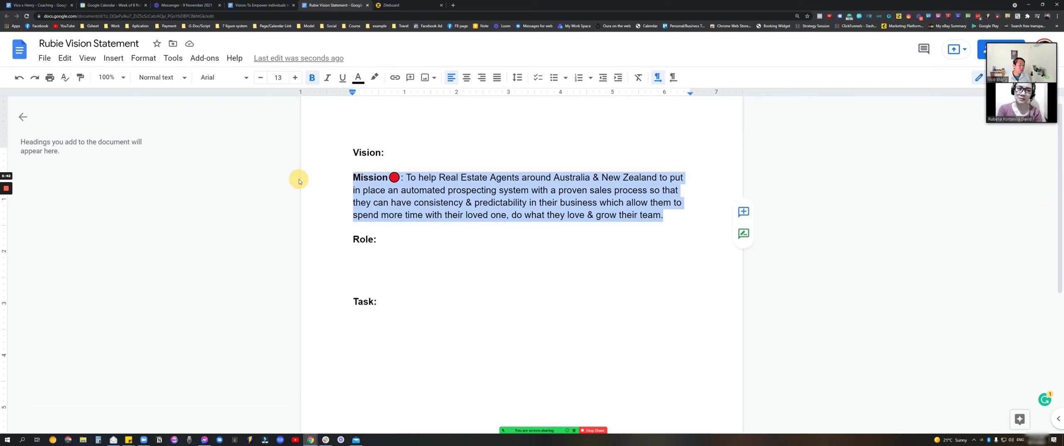
pyautogui.click(478, 190)
pyautogui.click(423, 155)
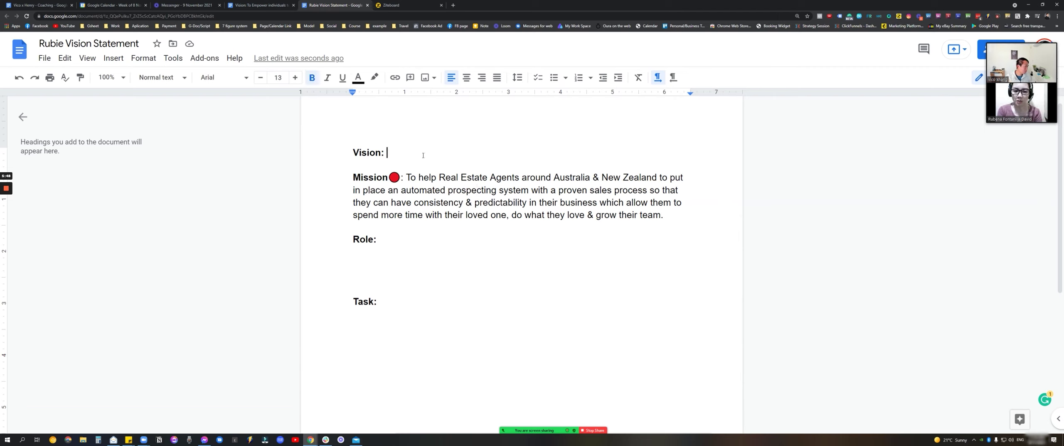
pyautogui.moveTo(406, 177); pyautogui.dragTo(637, 215)
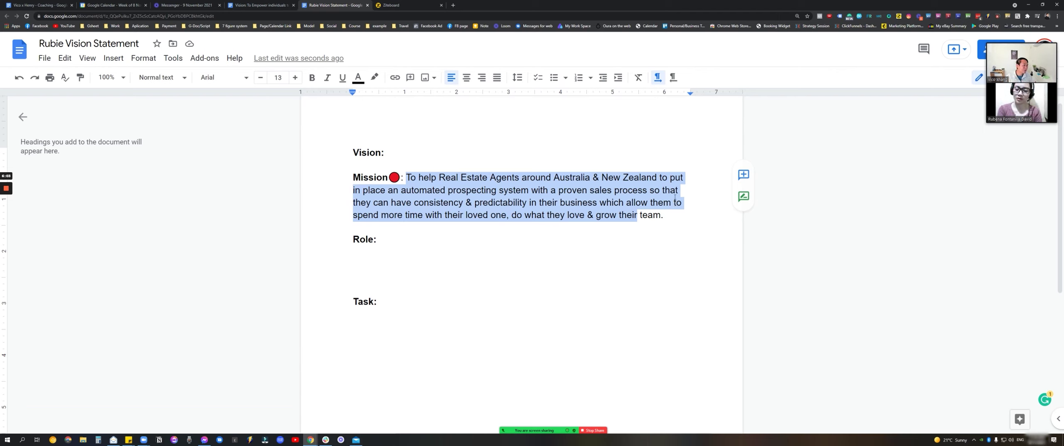
pyautogui.click(670, 217)
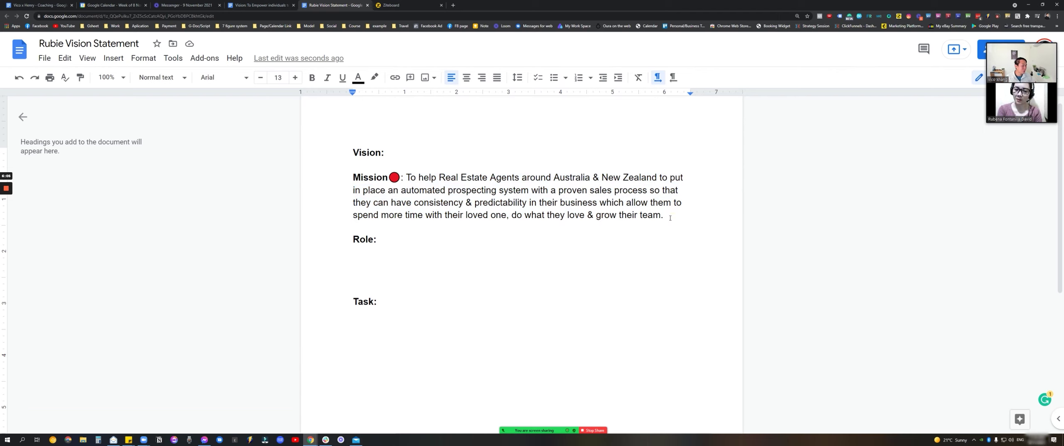
# - Enter "Reach potential clients" after the Role label
pyautogui.click(388, 240)
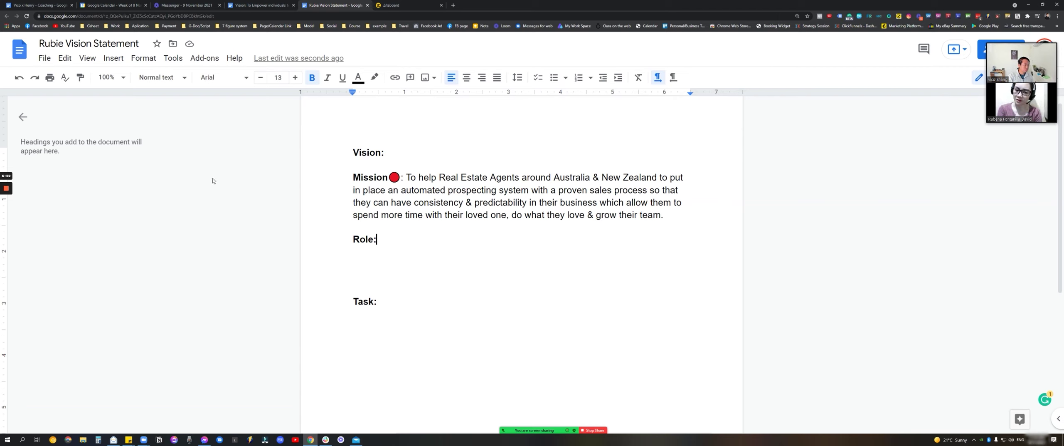
pyautogui.write('Reac')
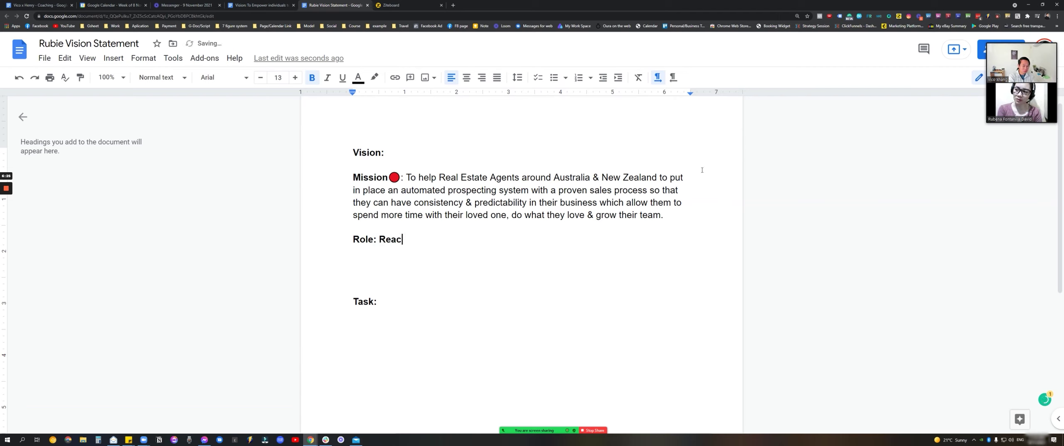
pyautogui.write('h potenti')
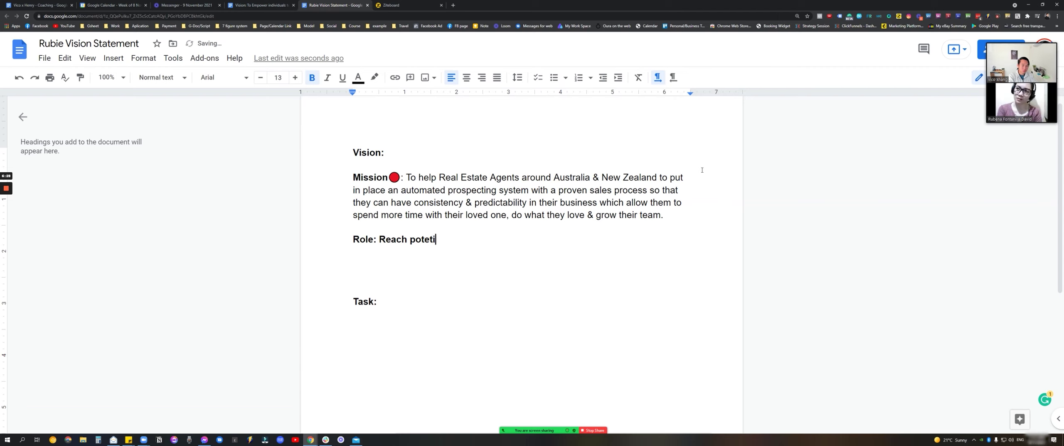
pyautogui.write('al clients')
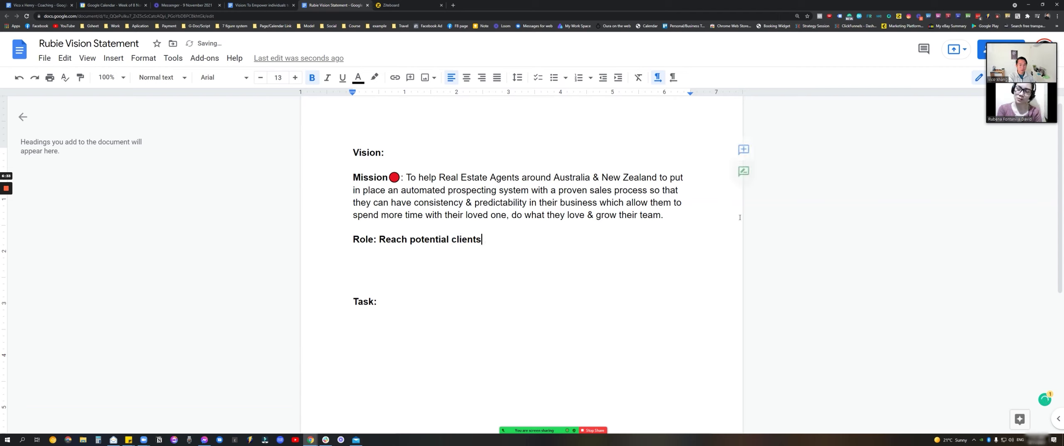
# - Move "Reach potential clients" onto its own line below Role with a leading asterisk, and add a line break after it
pyautogui.click(382, 239)
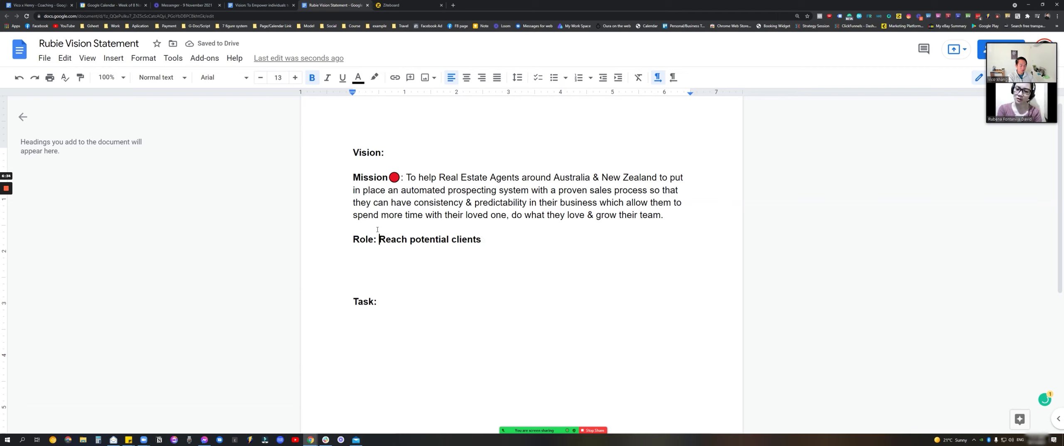
pyautogui.press('Return')
pyautogui.press('Return')
pyautogui.write('*')
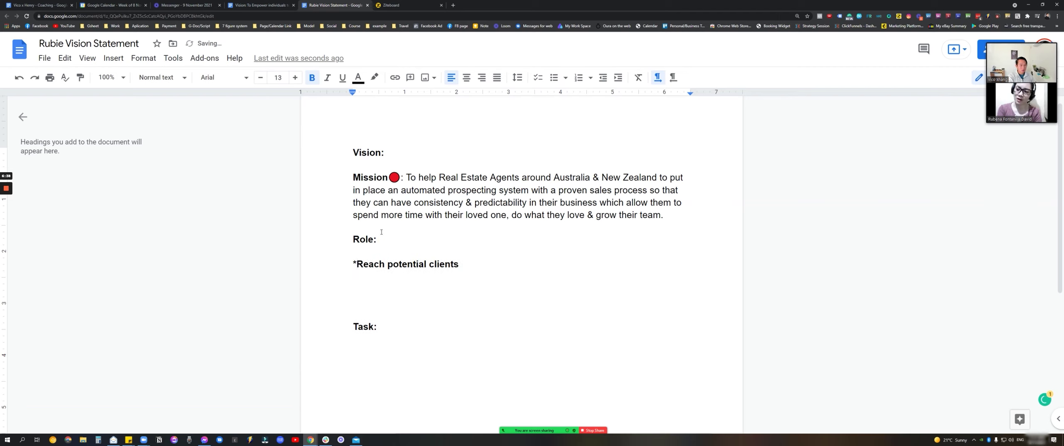
pyautogui.click(477, 269)
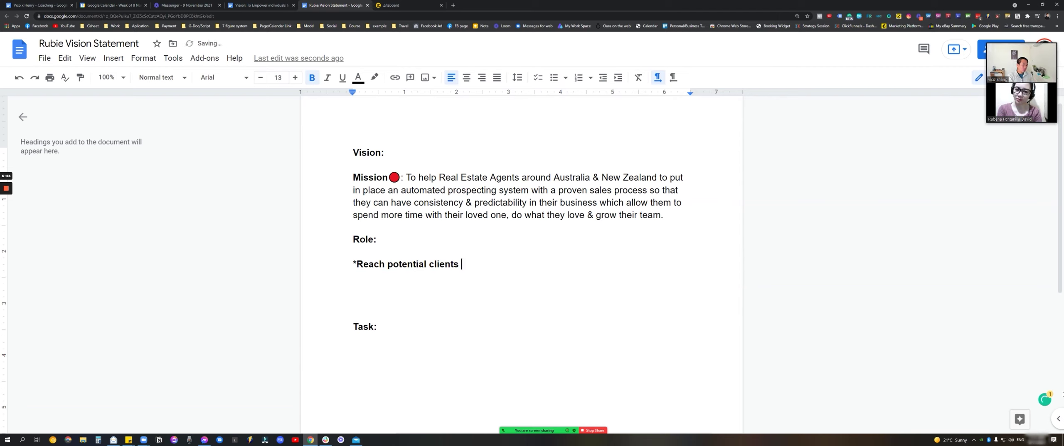
pyautogui.press('Return')
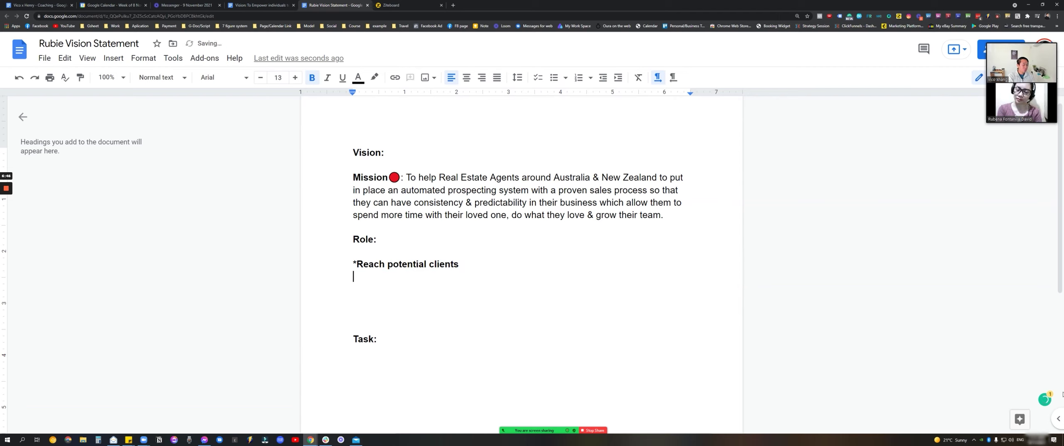
pyautogui.click(490, 263)
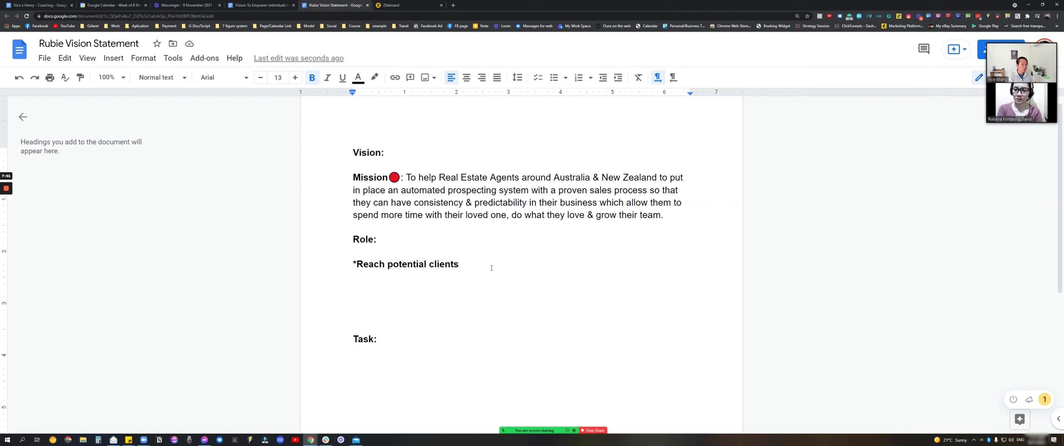
# - Insert two line breaks after the Task label to start its list
pyautogui.click(398, 344)
pyautogui.press('Return')
pyautogui.press('Return')
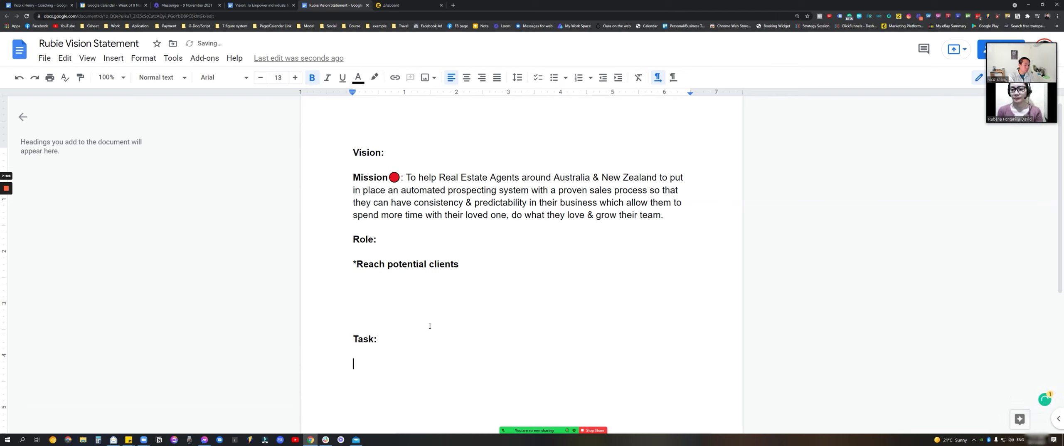
# - Remove the bold formatting from the "*Reach potential clients" line under Role
pyautogui.click(493, 257)
pyautogui.click(486, 264)
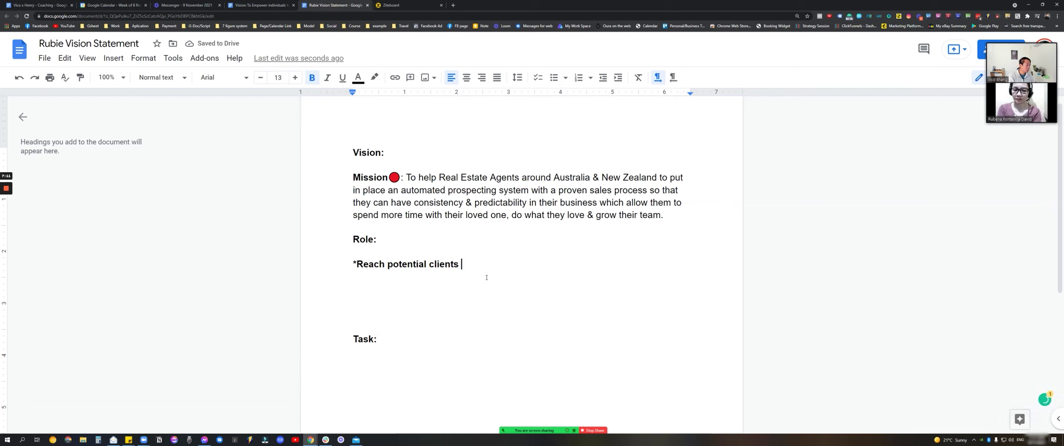
pyautogui.click(477, 263)
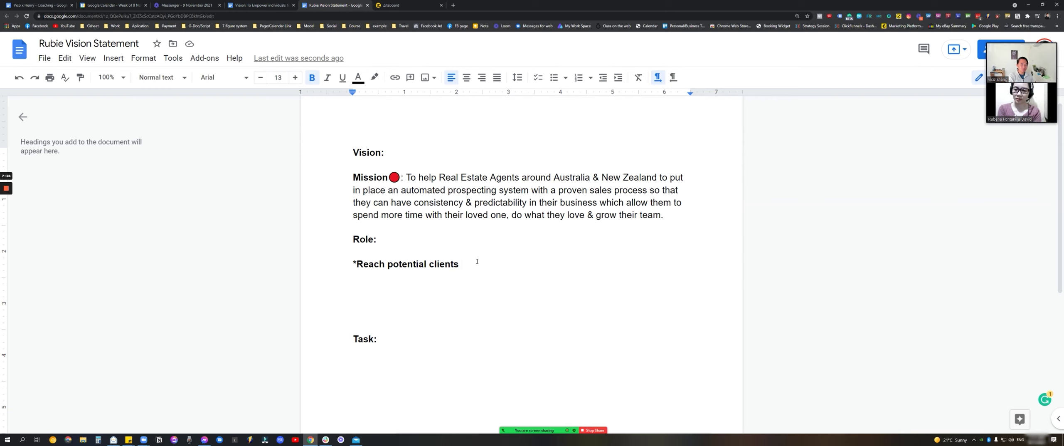
pyautogui.moveTo(478, 261); pyautogui.dragTo(302, 265)
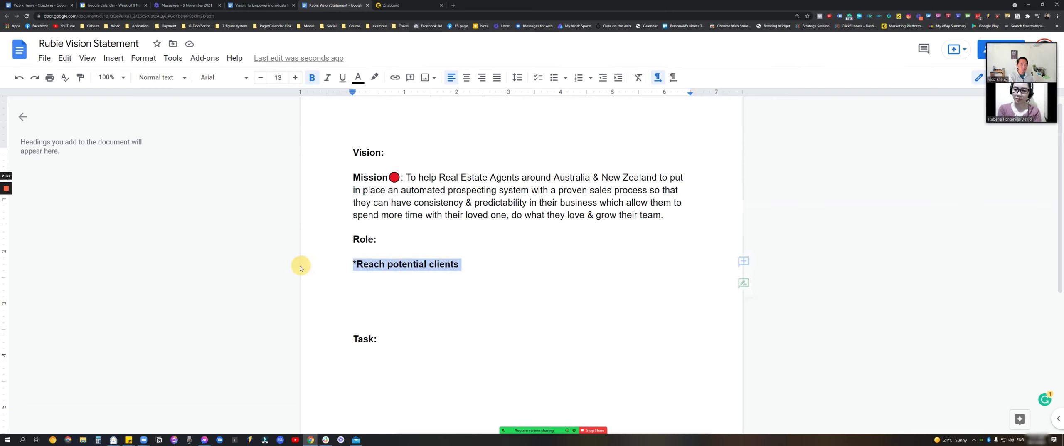
pyautogui.click(313, 79)
pyautogui.click(473, 266)
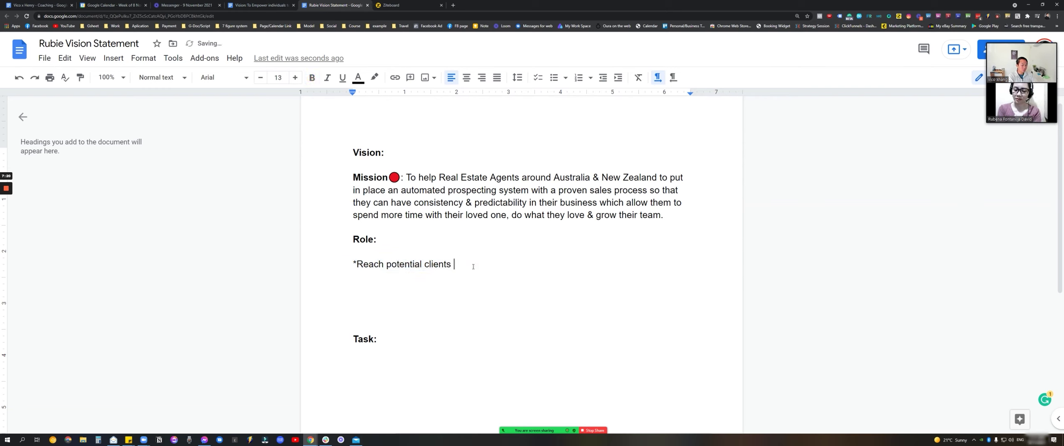
# - Add a second Role item reading "*Ensure the closing percentage are optimal"
pyautogui.press('Return')
pyautogui.write('*E')
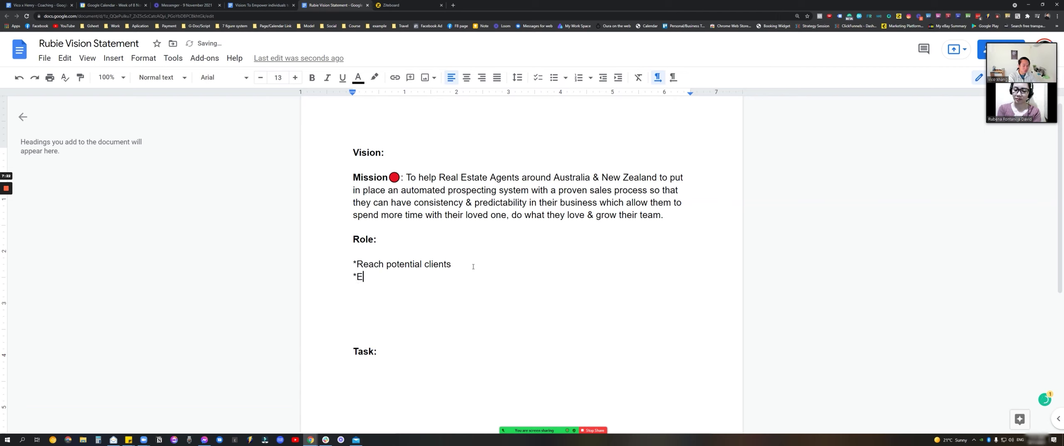
pyautogui.write('nsure the closing percentage are ')
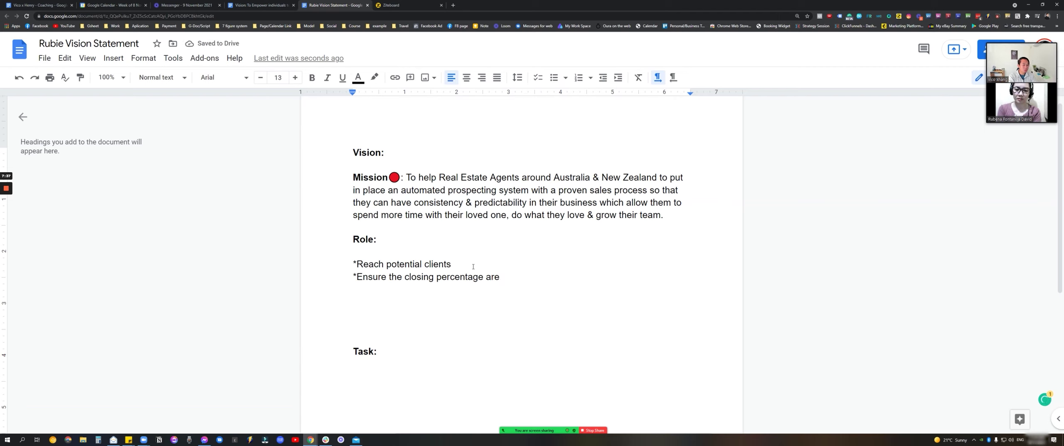
pyautogui.write('optimal')
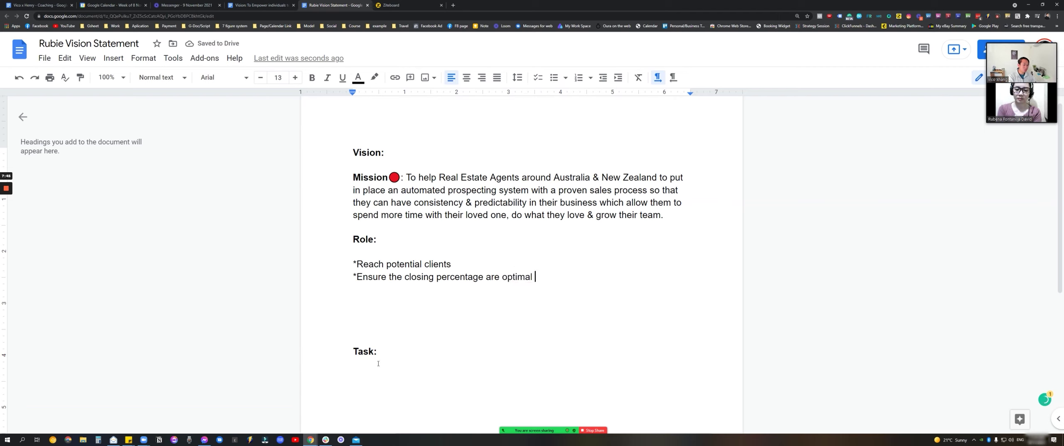
# - Add the item "*understand the pipeline" below the Task label and remove its bold formatting
pyautogui.click(379, 367)
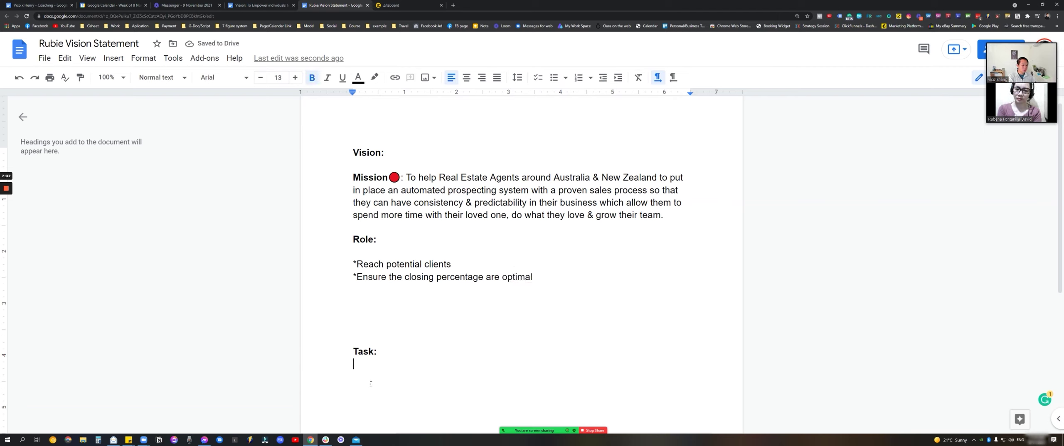
pyautogui.click(371, 383)
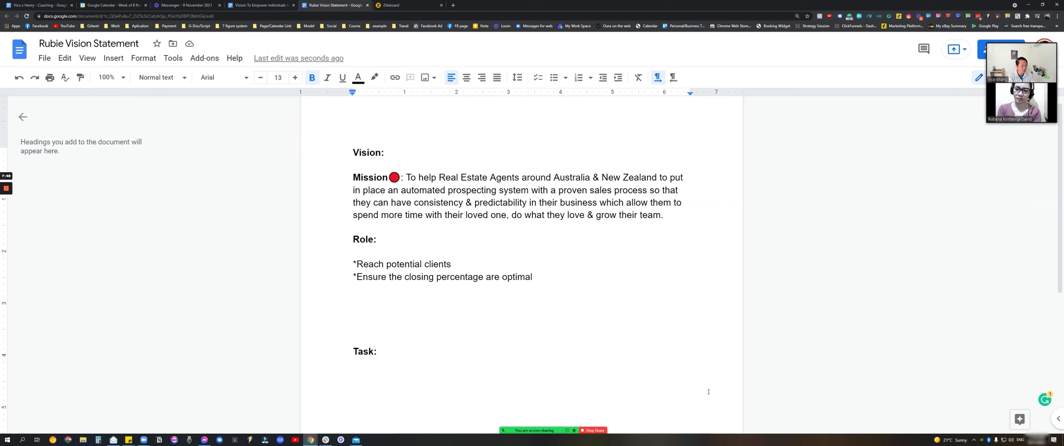
pyautogui.write('*understand the pipeline')
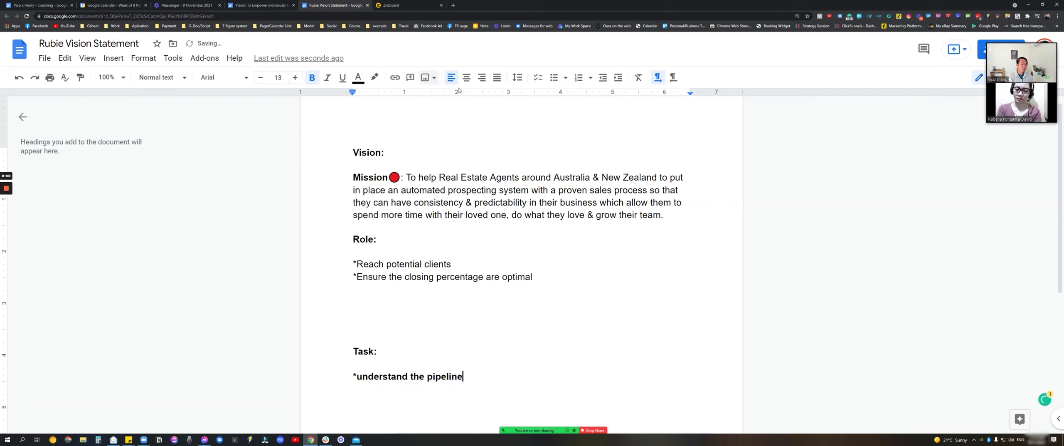
pyautogui.scroll(-1, 517, 337)
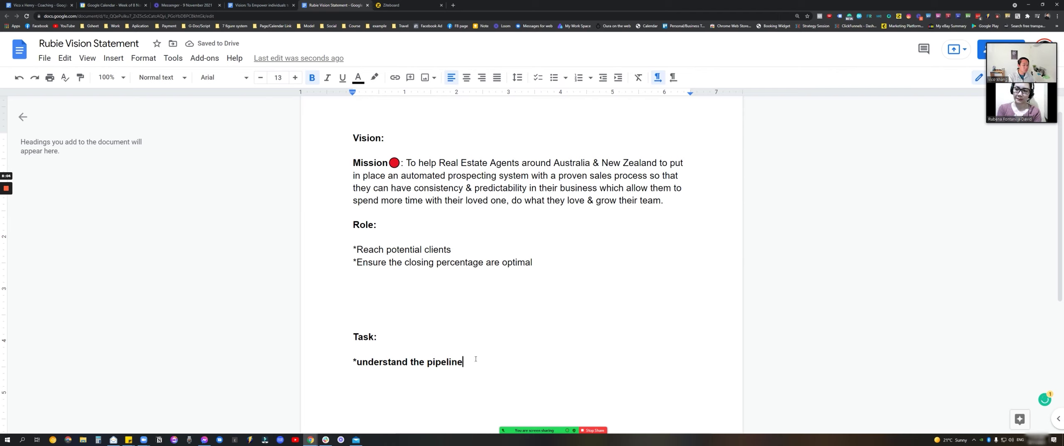
pyautogui.moveTo(465, 363); pyautogui.dragTo(266, 369)
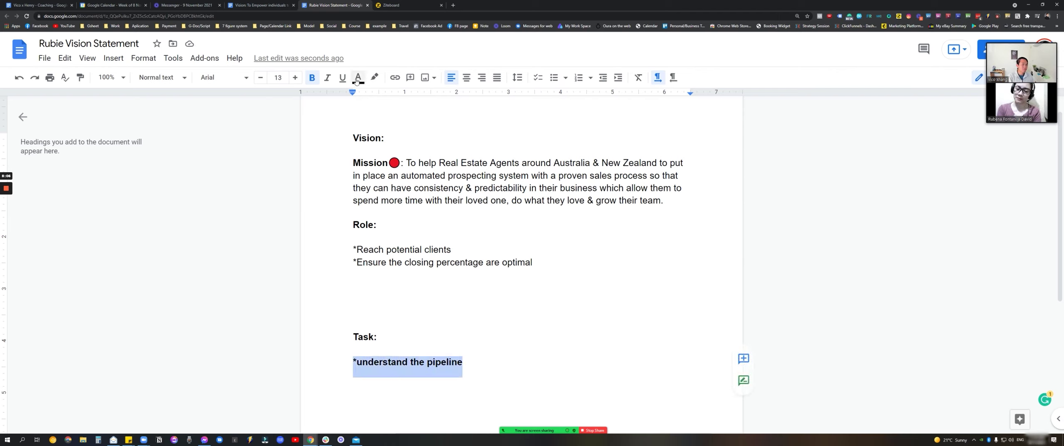
pyautogui.click(315, 78)
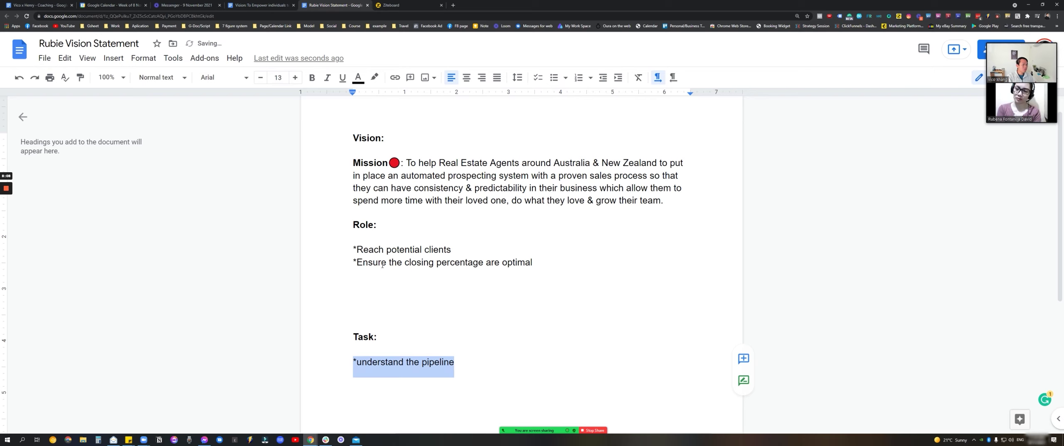
pyautogui.moveTo(379, 265); pyautogui.dragTo(509, 263)
pyautogui.click(528, 287)
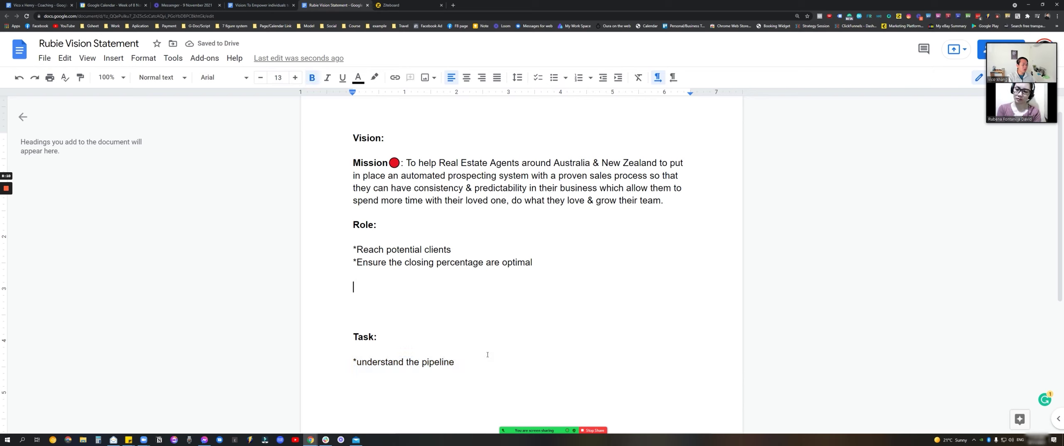
pyautogui.moveTo(441, 361); pyautogui.dragTo(341, 360)
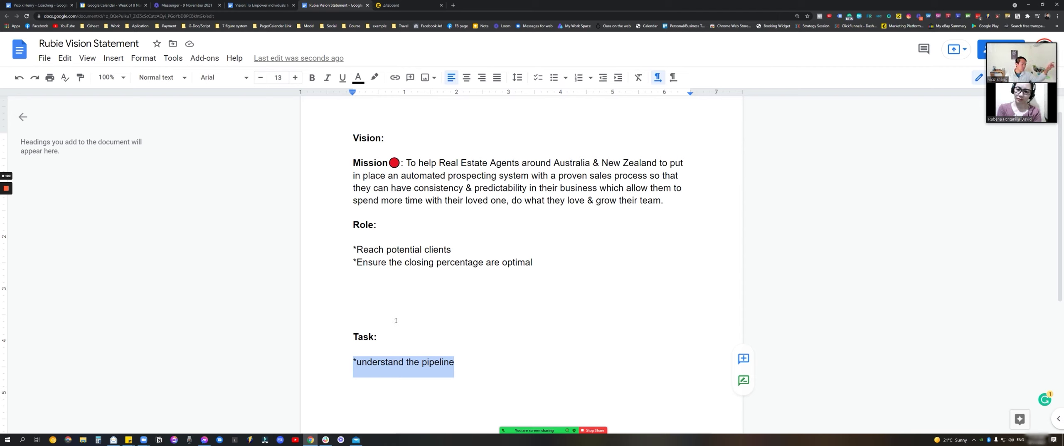
pyautogui.click(357, 262)
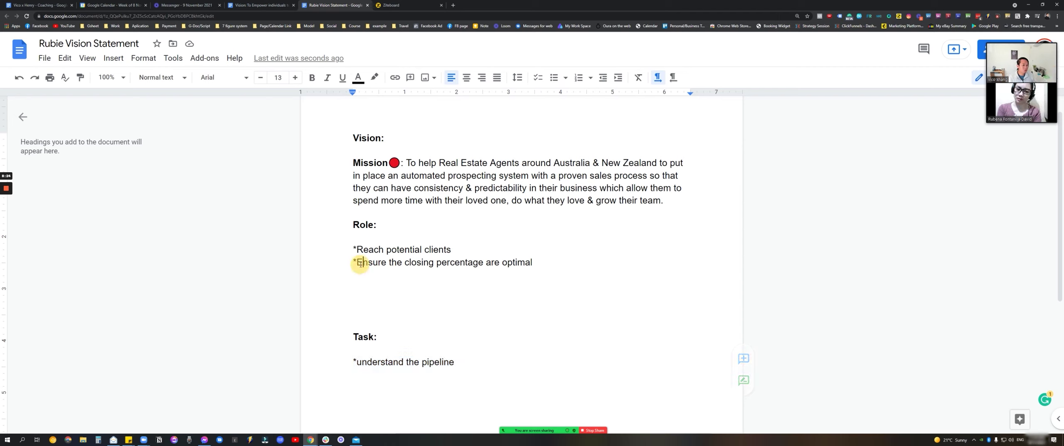
# - Append "[Setting appointment]" to the first Role item and "[Nurutring & Follow up]" to the second
pyautogui.click(455, 251)
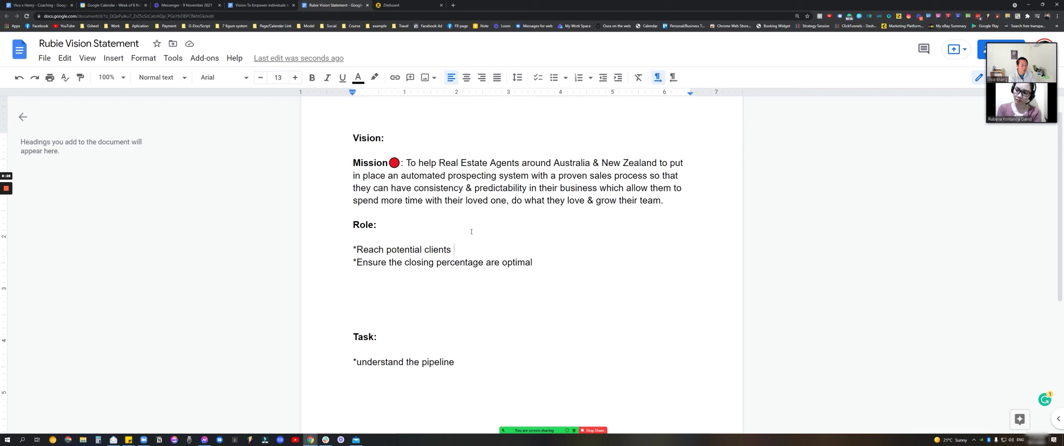
pyautogui.write('[Setting appointment]')
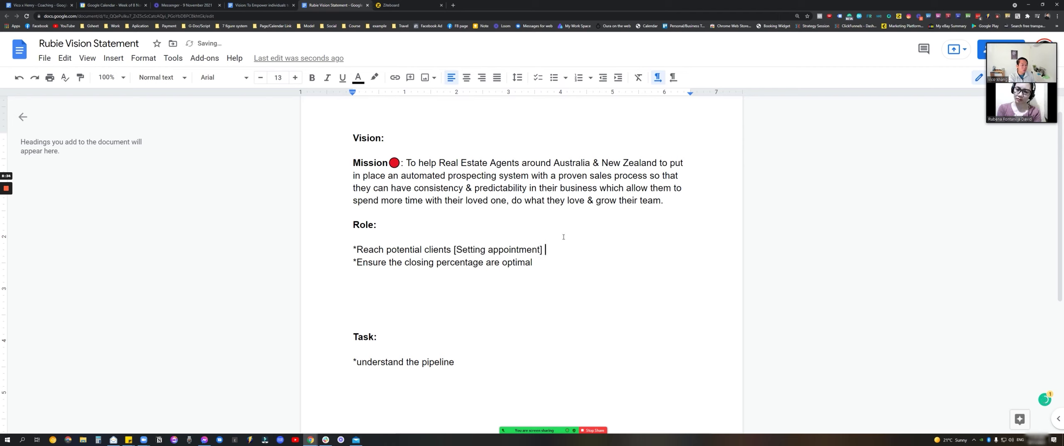
pyautogui.click(553, 268)
pyautogui.click(556, 265)
pyautogui.write('[Nur')
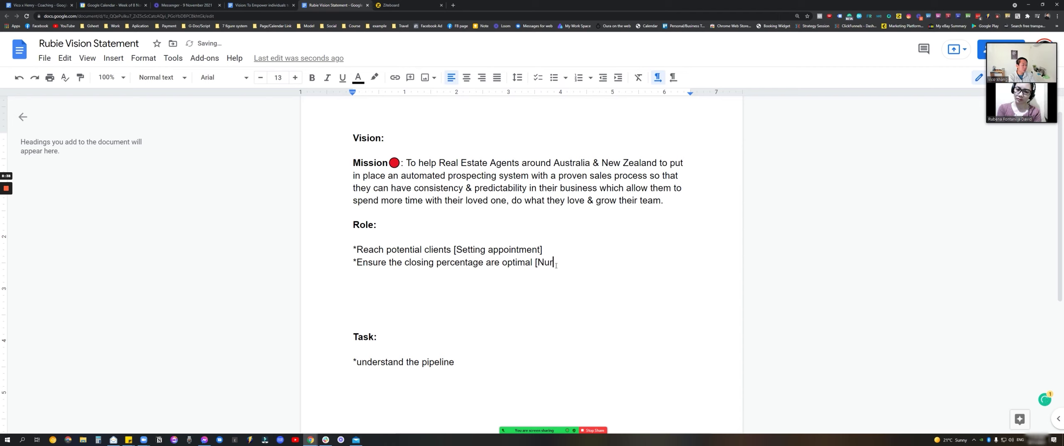
pyautogui.write('utring & Fo')
pyautogui.write('llow u')
pyautogui.press('BackSpace')
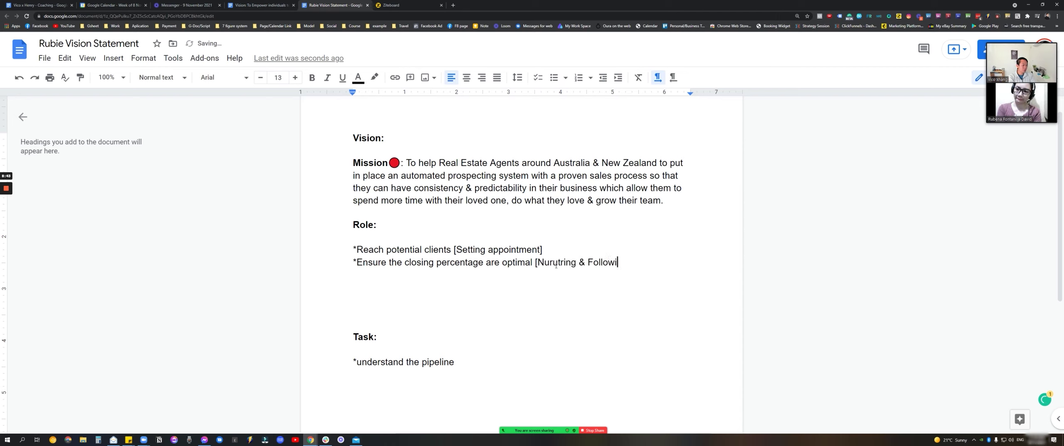
pyautogui.write('up]')
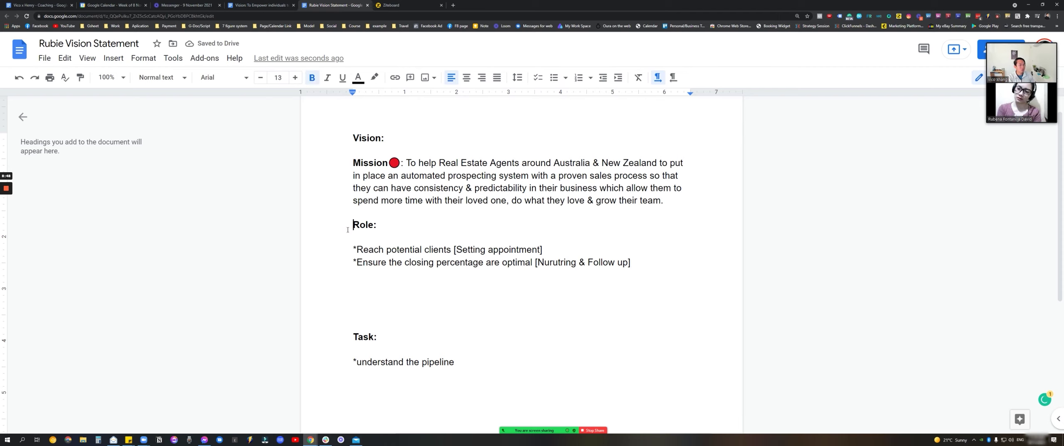
# - Switch to the Ziteboard whiteboard and draw a long horizontal arrow pointing right in the blank area beside the vision diagram
pyautogui.click(391, 5)
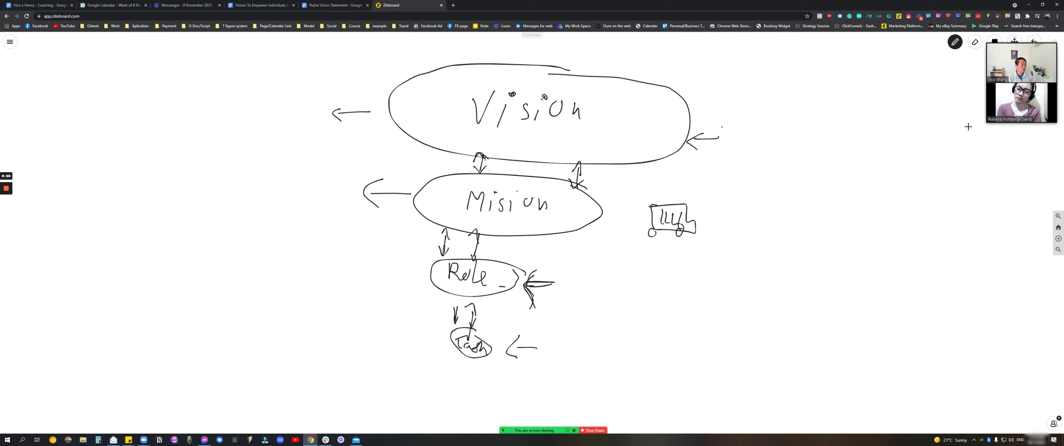
pyautogui.moveTo(813, 171); pyautogui.dragTo(346, 104)
pyautogui.click(955, 42)
pyautogui.moveTo(434, 160); pyautogui.dragTo(863, 168)
pyautogui.moveTo(851, 157); pyautogui.dragTo(851, 178)
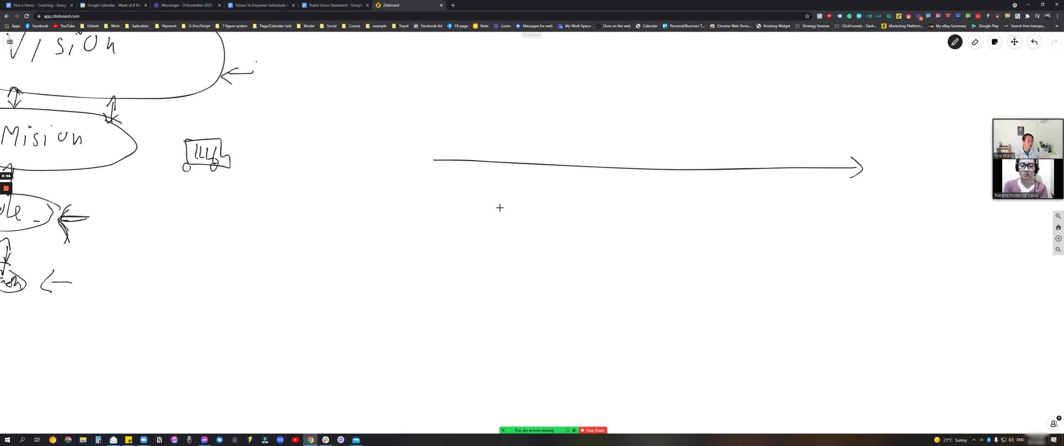
# - Handwrite the stages Appointment, NS, Call 1 and Call 2 in sequence below the long arrow and underline them
pyautogui.moveTo(442, 211)
pyautogui.mouseDown()
pyautogui.moveTo(445, 186)
pyautogui.moveTo(453, 214)
pyautogui.mouseUp()
pyautogui.moveTo(443, 201); pyautogui.dragTo(596, 203)
pyautogui.moveTo(667, 185)
pyautogui.mouseDown()
pyautogui.moveTo(694, 202)
pyautogui.moveTo(785, 197)
pyautogui.moveTo(816, 210)
pyautogui.mouseUp()
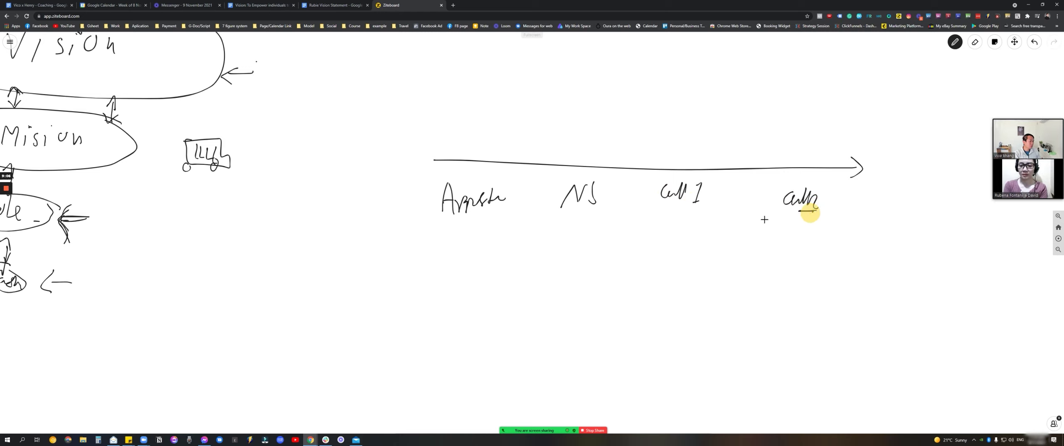
pyautogui.moveTo(678, 215); pyautogui.dragTo(711, 215)
pyautogui.moveTo(685, 213); pyautogui.dragTo(705, 214)
pyautogui.moveTo(551, 210); pyautogui.dragTo(605, 207)
pyautogui.moveTo(570, 212); pyautogui.dragTo(604, 212)
pyautogui.moveTo(433, 218); pyautogui.dragTo(489, 218)
# - Sketch a small flat rectangle above a larger box beside the truck drawing, with a slanted arrow pointing to the larger box
pyautogui.moveTo(286, 92)
pyautogui.mouseDown()
pyautogui.moveTo(320, 100)
pyautogui.moveTo(285, 91)
pyautogui.mouseUp()
pyautogui.moveTo(284, 136)
pyautogui.mouseDown()
pyautogui.moveTo(279, 170)
pyautogui.moveTo(337, 136)
pyautogui.moveTo(271, 136)
pyautogui.mouseUp()
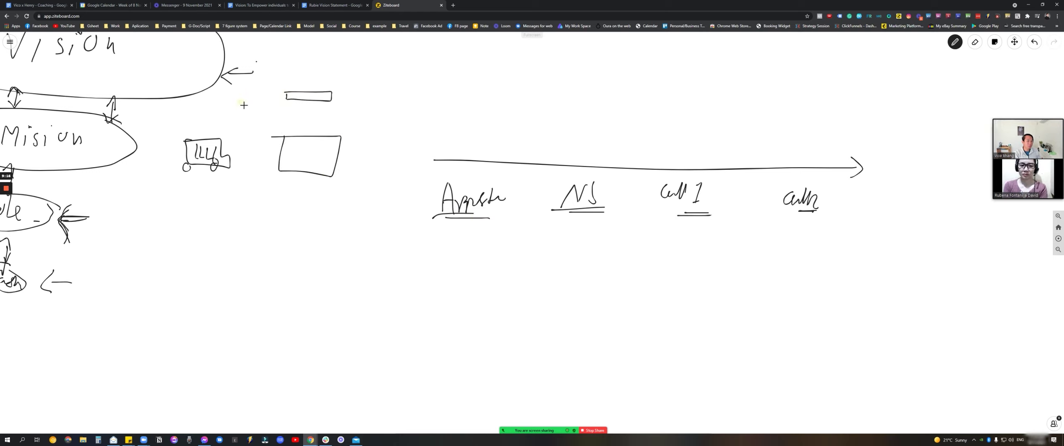
pyautogui.moveTo(241, 102); pyautogui.dragTo(262, 143)
pyautogui.moveTo(263, 121)
pyautogui.mouseDown()
pyautogui.moveTo(263, 144)
pyautogui.moveTo(251, 139)
pyautogui.mouseUp()
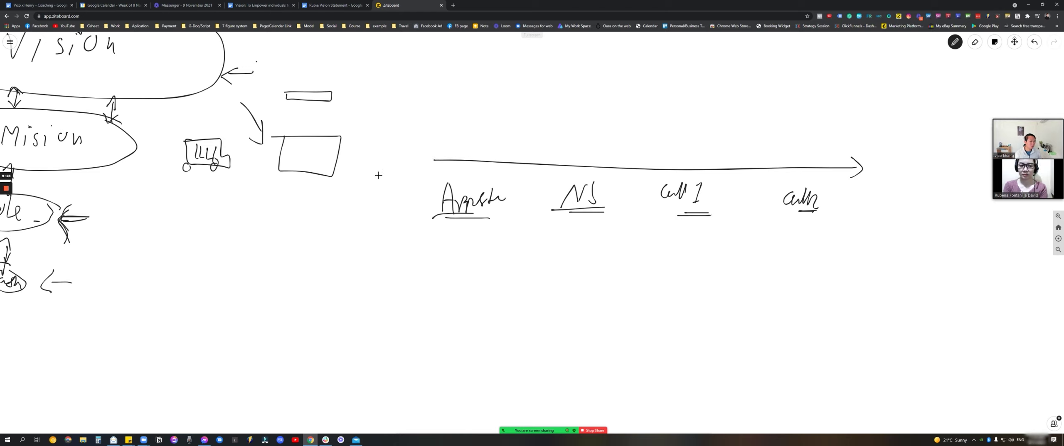
# - Draw a box beneath each of the Call 2, NS, Appointment and Call 1 stages
pyautogui.moveTo(799, 232)
pyautogui.mouseDown()
pyautogui.moveTo(836, 251)
pyautogui.moveTo(801, 232)
pyautogui.mouseUp()
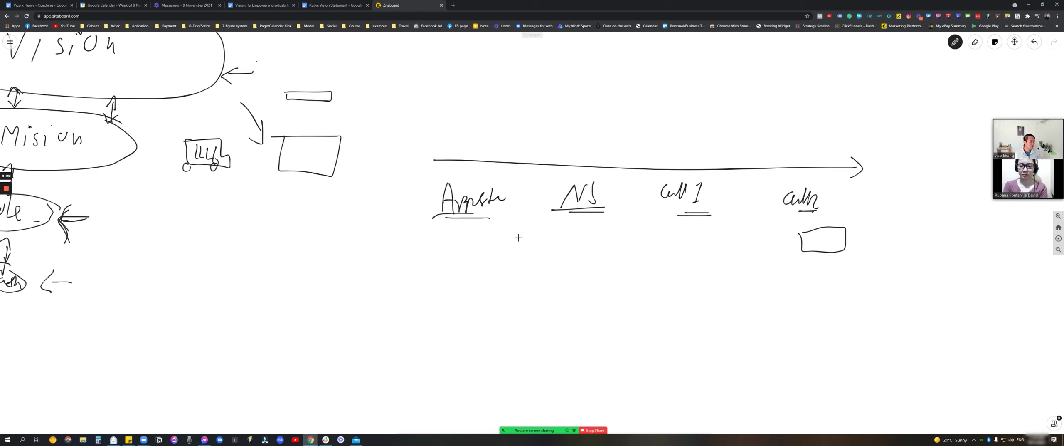
pyautogui.moveTo(565, 236)
pyautogui.mouseDown()
pyautogui.moveTo(577, 234)
pyautogui.moveTo(565, 236)
pyautogui.mouseUp()
pyautogui.moveTo(443, 234)
pyautogui.mouseDown()
pyautogui.moveTo(442, 242)
pyautogui.moveTo(508, 236)
pyautogui.moveTo(423, 237)
pyautogui.mouseUp()
pyautogui.moveTo(683, 235)
pyautogui.mouseDown()
pyautogui.moveTo(705, 228)
pyautogui.moveTo(667, 231)
pyautogui.moveTo(683, 244)
pyautogui.moveTo(713, 230)
pyautogui.moveTo(666, 232)
pyautogui.mouseUp()
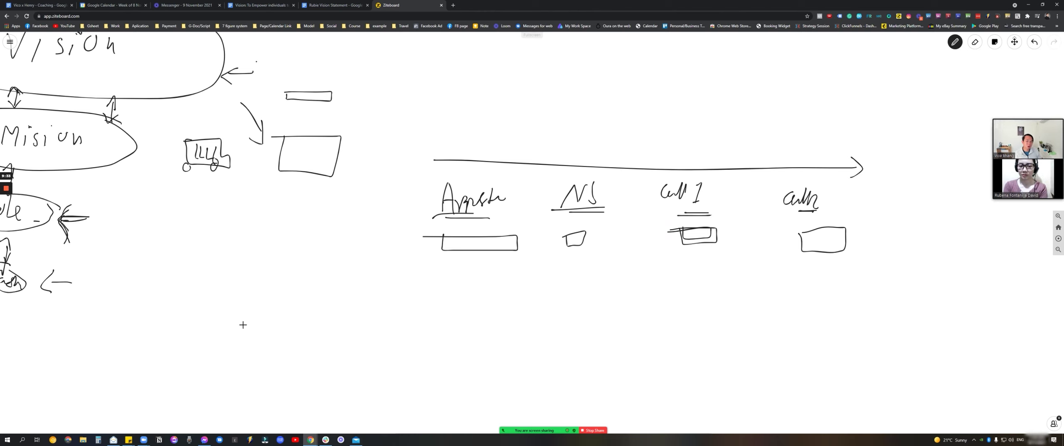
# - Switch to the vision statement document to review the Role items and return to the whiteboard
pyautogui.click(1014, 43)
pyautogui.hotkey('ctrl', 'shift', 'Tab')
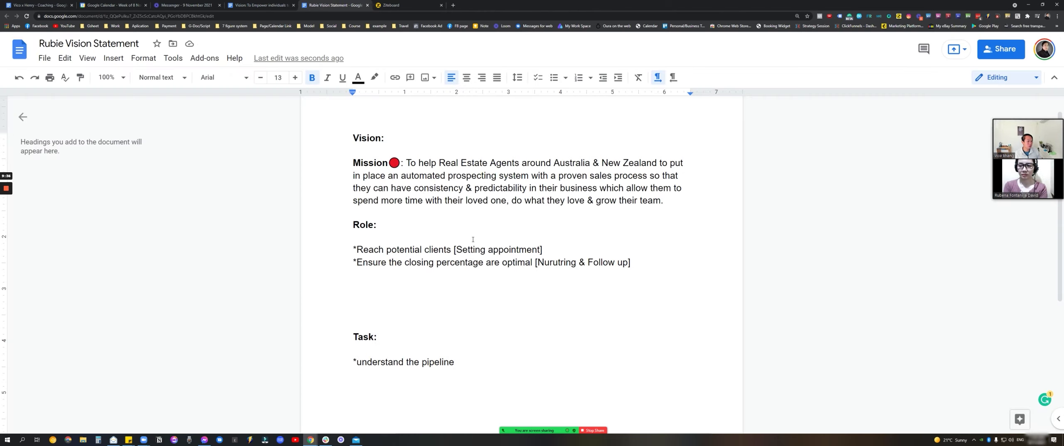
pyautogui.moveTo(424, 267); pyautogui.dragTo(507, 276)
pyautogui.hotkey('ctrl', 'Tab')
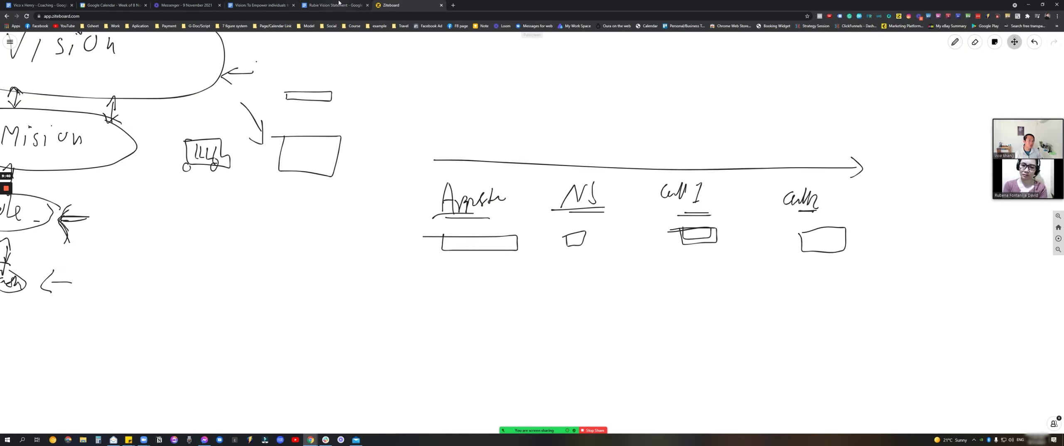
pyautogui.hotkey('ctrl', 'shift', 'Tab')
pyautogui.hotkey('ctrl', 'Tab')
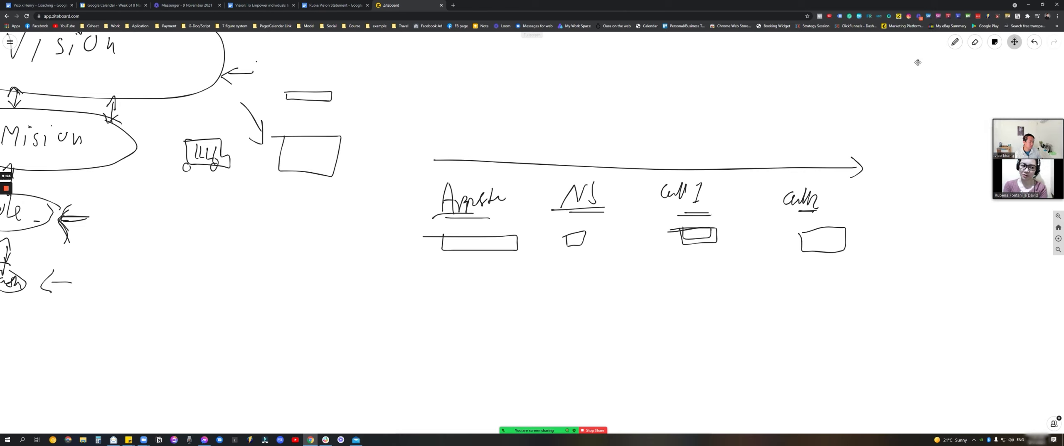
# - Draw repeated heavier outlines around the Call 2 box and thicken the slanted arrow beside the truck drawing
pyautogui.click(955, 41)
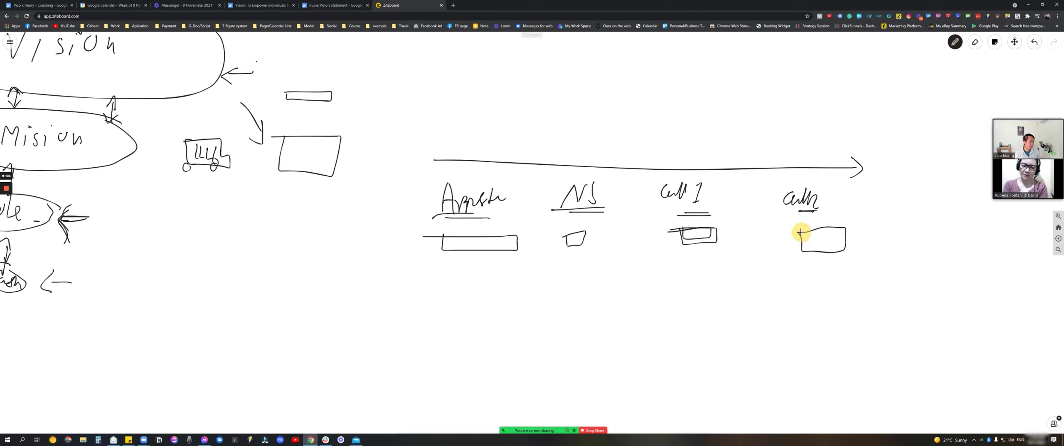
pyautogui.moveTo(801, 233)
pyautogui.mouseDown()
pyautogui.moveTo(803, 254)
pyautogui.moveTo(846, 235)
pyautogui.moveTo(837, 221)
pyautogui.moveTo(791, 226)
pyautogui.moveTo(839, 257)
pyautogui.moveTo(846, 227)
pyautogui.moveTo(791, 222)
pyautogui.moveTo(852, 257)
pyautogui.moveTo(806, 252)
pyautogui.moveTo(802, 225)
pyautogui.moveTo(814, 257)
pyautogui.moveTo(802, 252)
pyautogui.mouseUp()
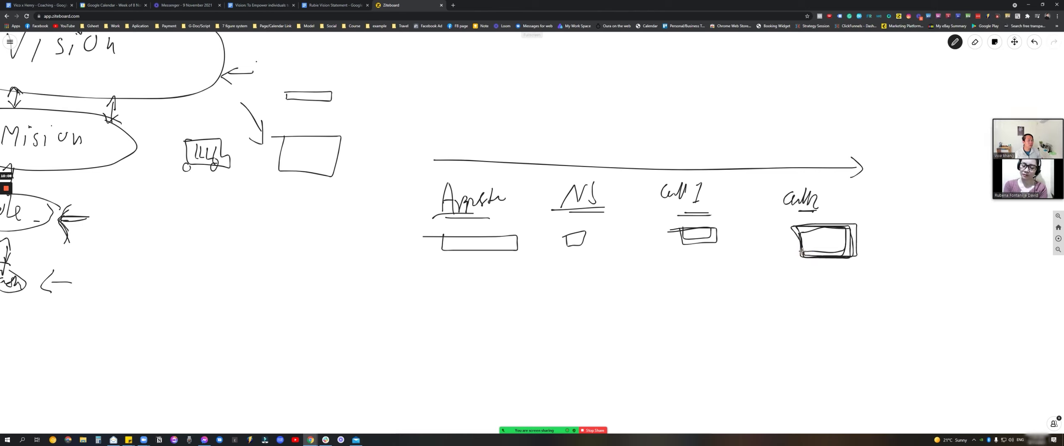
pyautogui.moveTo(261, 143)
pyautogui.mouseDown()
pyautogui.moveTo(242, 101)
pyautogui.moveTo(260, 137)
pyautogui.mouseUp()
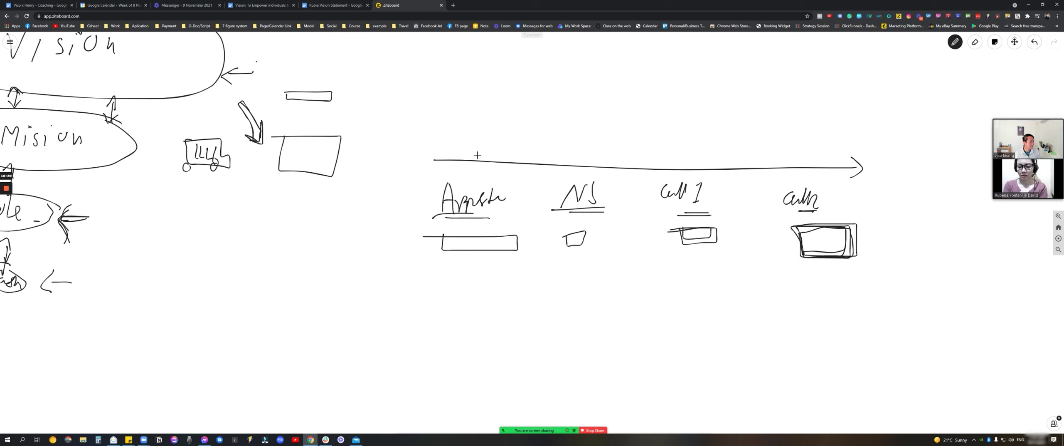
# - Outline the long timeline arrow as a thicker arrow with a larger head and write "LD" inside the Call 2 box
pyautogui.click(859, 166)
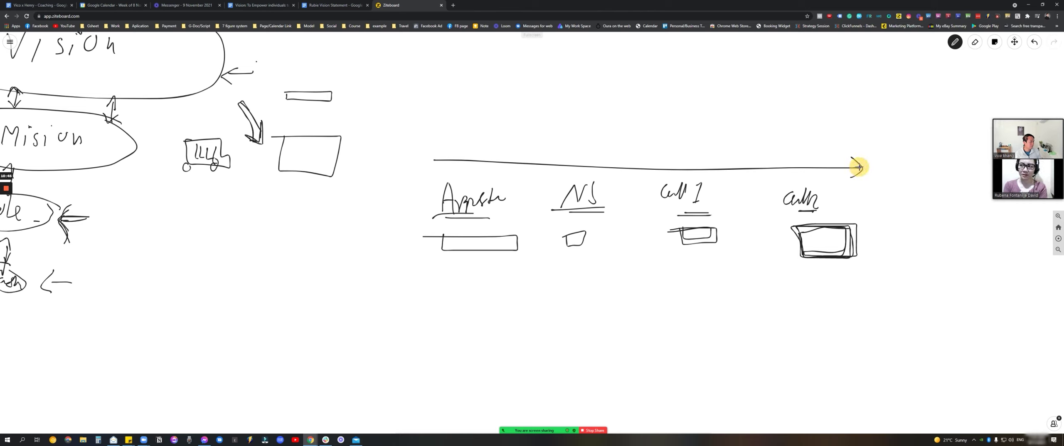
pyautogui.moveTo(859, 167)
pyautogui.mouseDown()
pyautogui.moveTo(387, 157)
pyautogui.moveTo(579, 173)
pyautogui.moveTo(858, 166)
pyautogui.moveTo(838, 186)
pyautogui.mouseUp()
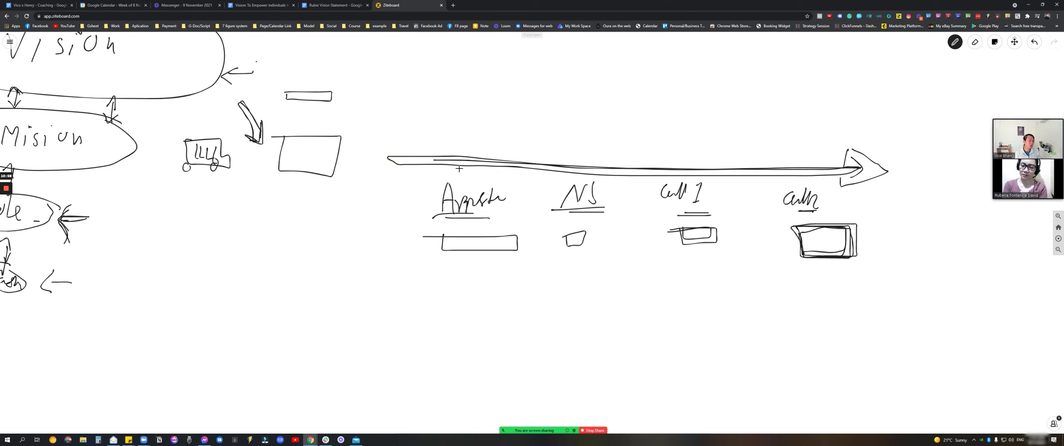
pyautogui.moveTo(389, 158); pyautogui.dragTo(519, 164)
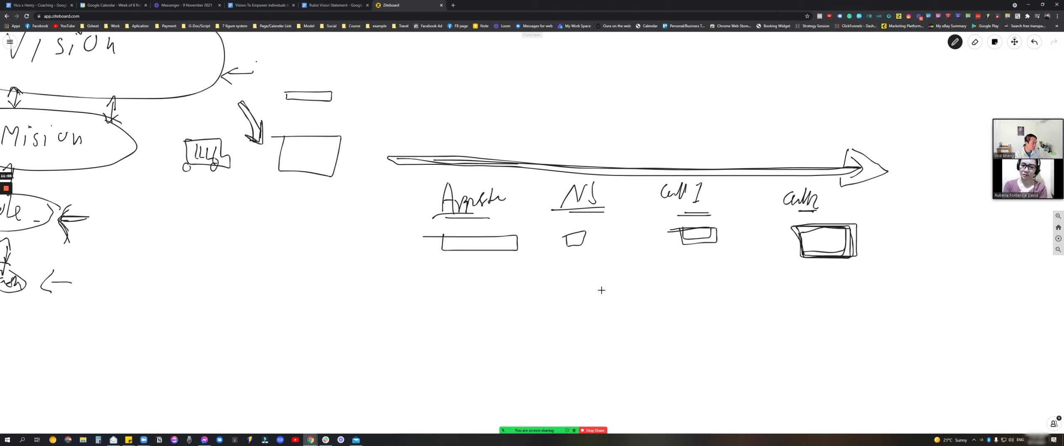
pyautogui.moveTo(811, 232); pyautogui.dragTo(820, 246)
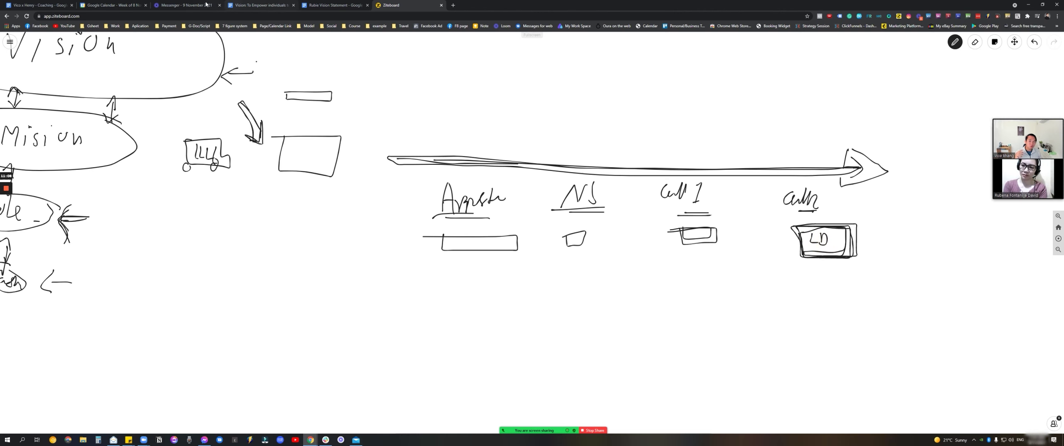
# - Switch to Google Calendar and examine the details of Wednesday's 10:30 am and Thursday's 12:30 pm client appointments
pyautogui.click(112, 5)
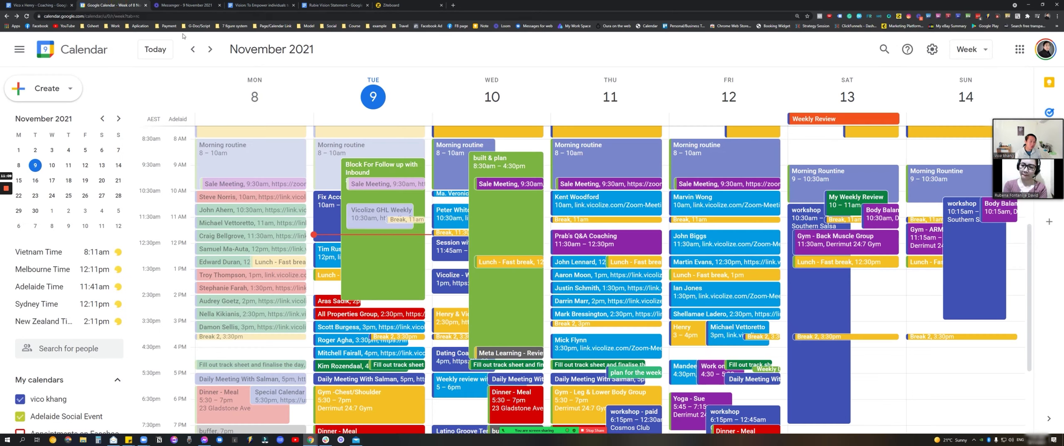
pyautogui.click(444, 221)
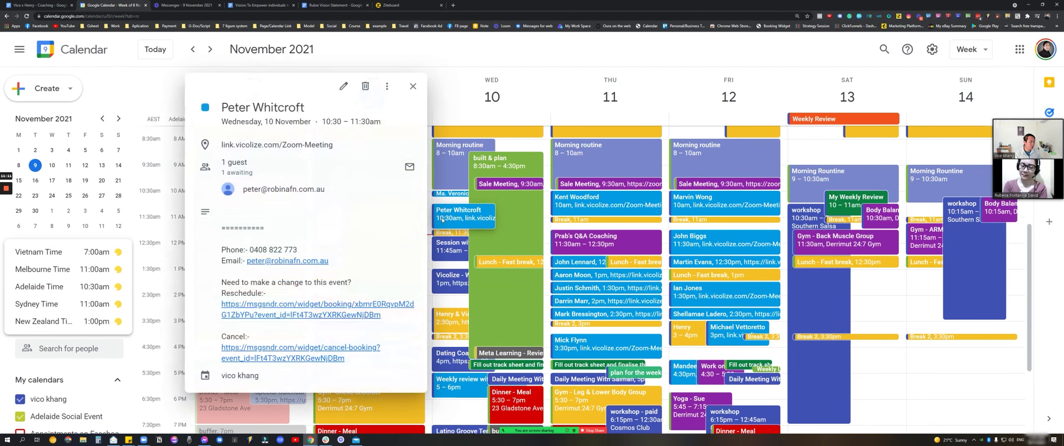
pyautogui.click(413, 87)
pyautogui.click(564, 264)
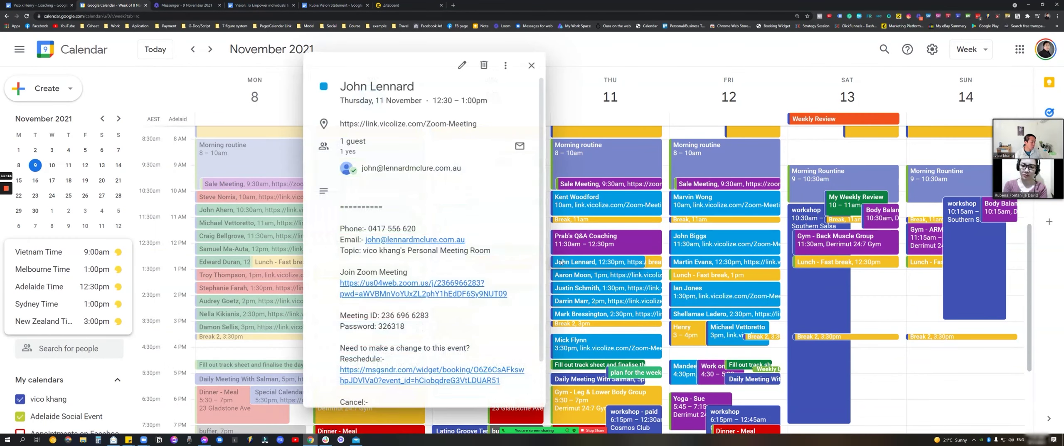
pyautogui.click(531, 69)
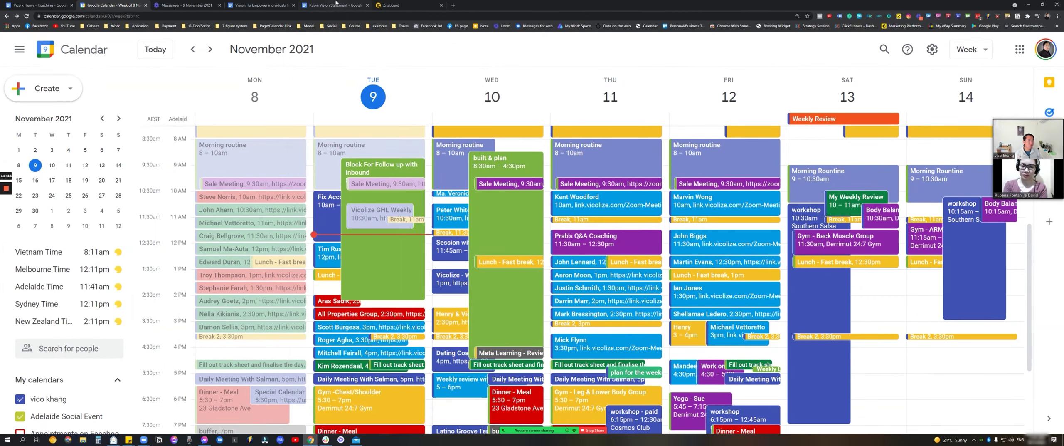
# - Switch back to the whiteboard, loop the Call 2 label, and add arrows above the timeline's end and toward the Appointment box
pyautogui.click(391, 5)
pyautogui.moveTo(829, 190)
pyautogui.mouseDown()
pyautogui.moveTo(777, 230)
pyautogui.moveTo(818, 200)
pyautogui.mouseUp()
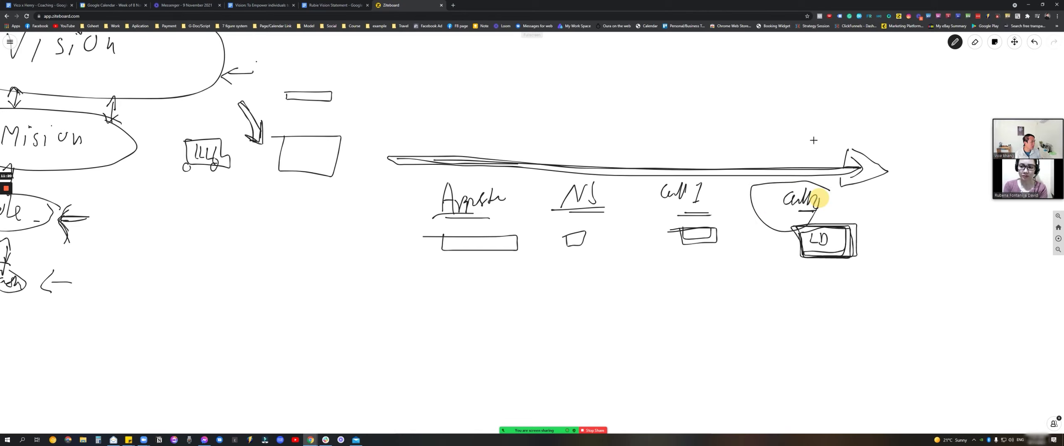
pyautogui.moveTo(755, 122); pyautogui.dragTo(852, 122)
pyautogui.moveTo(832, 110)
pyautogui.mouseDown()
pyautogui.moveTo(852, 126)
pyautogui.moveTo(841, 130)
pyautogui.mouseUp()
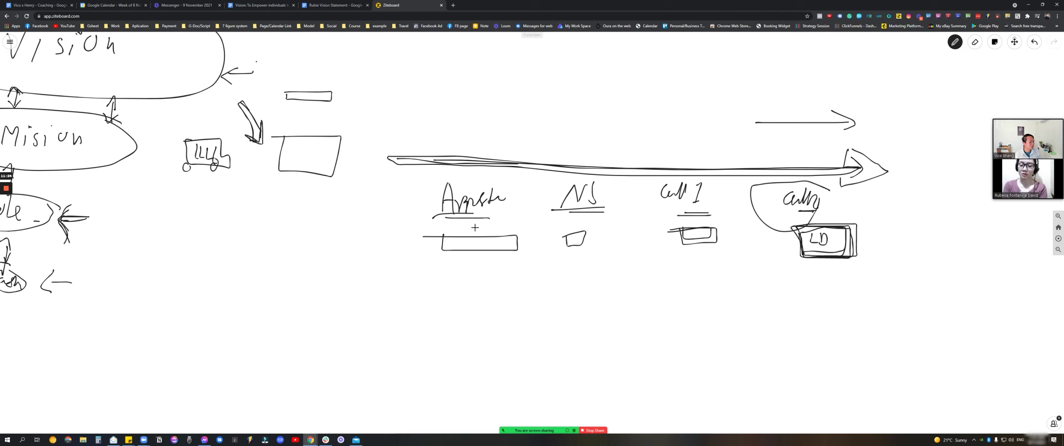
pyautogui.moveTo(357, 224); pyautogui.dragTo(404, 225)
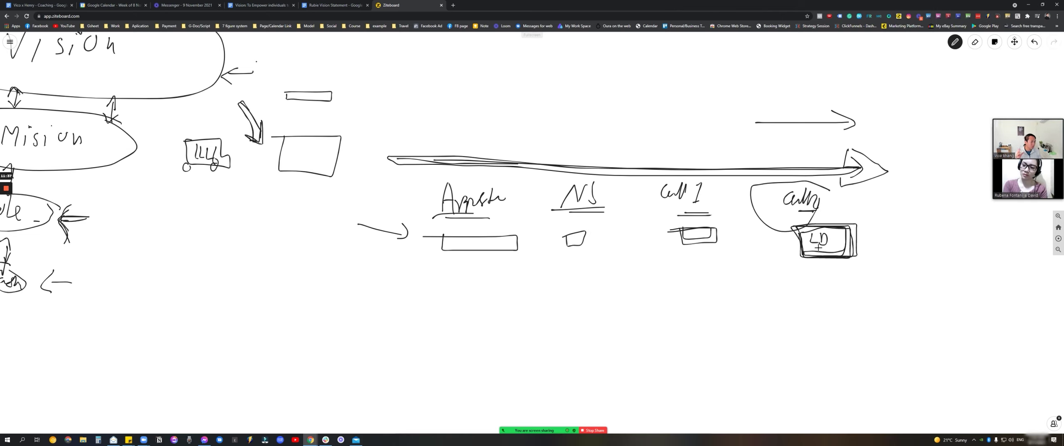
# - Switch to Google Calendar and change the colour of Tuesday's 12:00 – 1:00pm client appointment to red
pyautogui.hotkey('ctrl', '2')
pyautogui.click(339, 247)
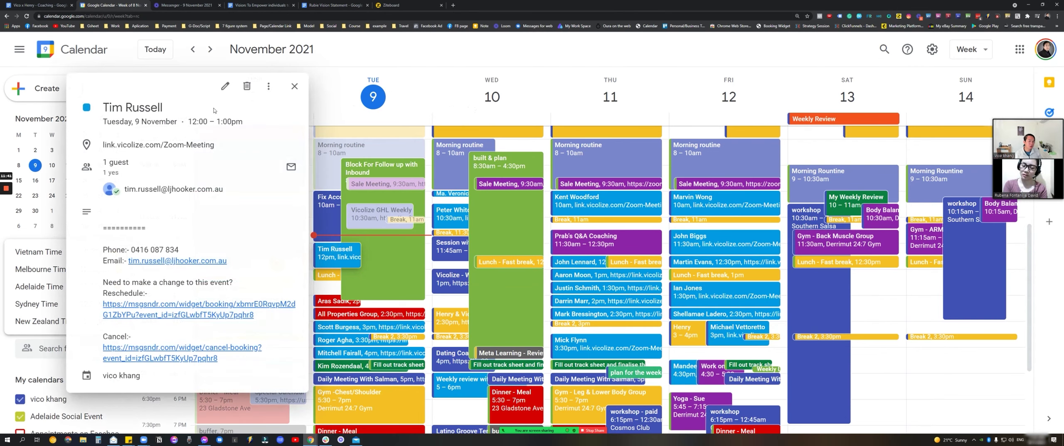
pyautogui.press('e')
pyautogui.hotkey('ctrl', 's')
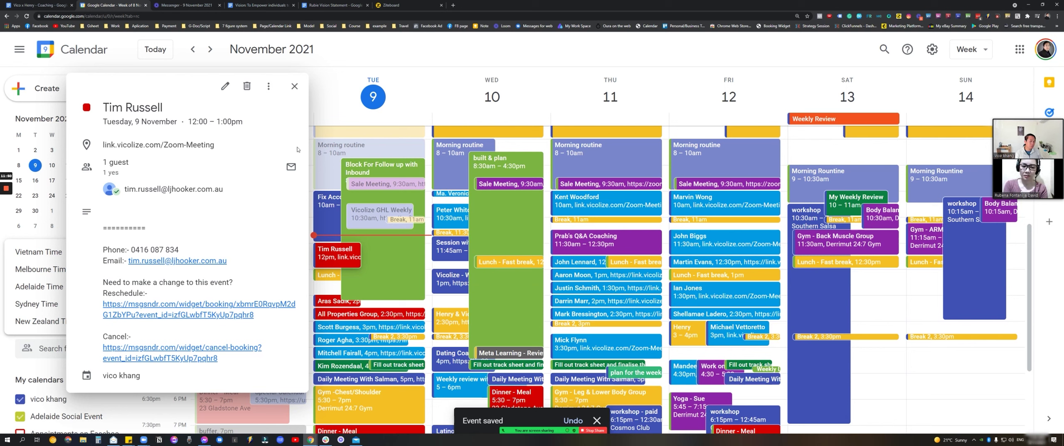
pyautogui.click(294, 86)
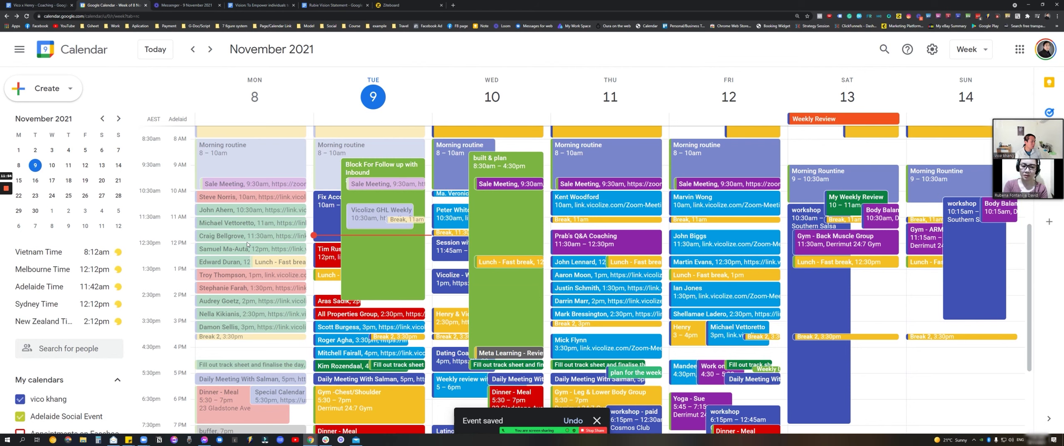
# - Switch from the calendar to the vision statement document and examine the closing-percentage role, the mission statement, the Vision heading and the appointment-setting role
pyautogui.click(377, 5)
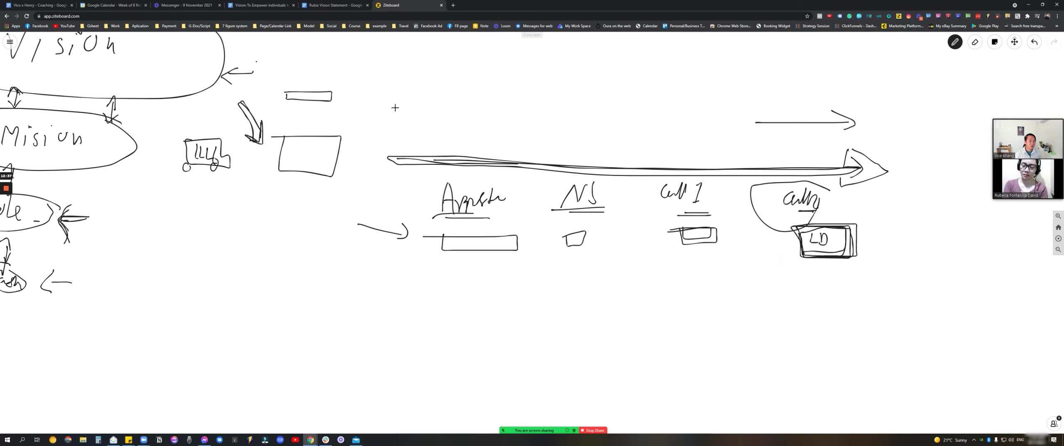
pyautogui.click(335, 5)
pyautogui.moveTo(363, 263); pyautogui.dragTo(532, 268)
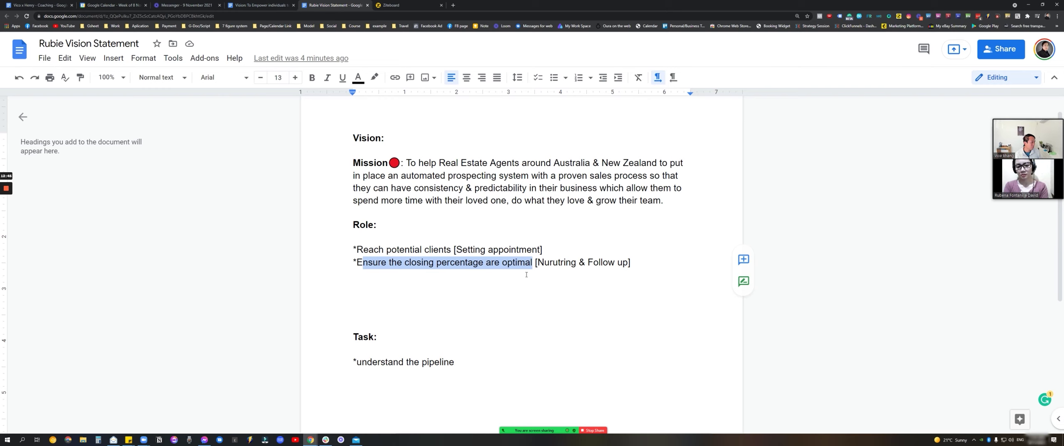
pyautogui.moveTo(651, 271); pyautogui.dragTo(416, 270)
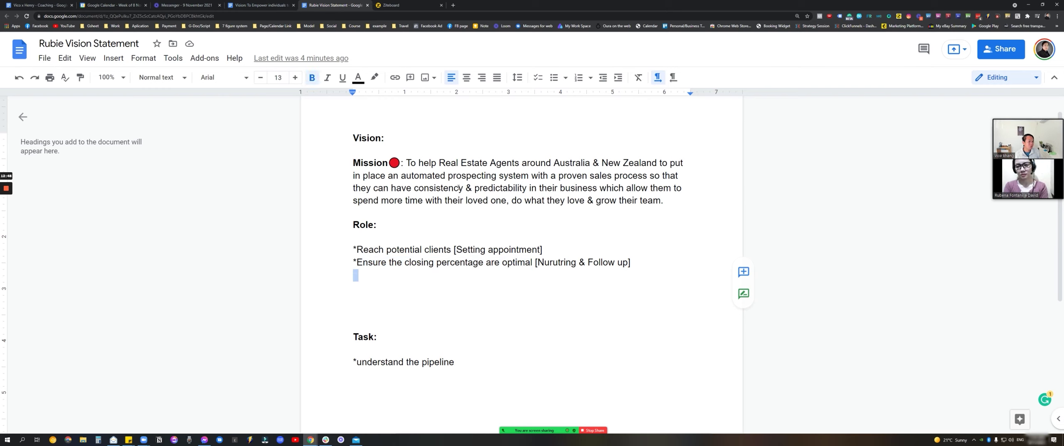
pyautogui.click(436, 163)
pyautogui.moveTo(436, 162); pyautogui.dragTo(665, 207)
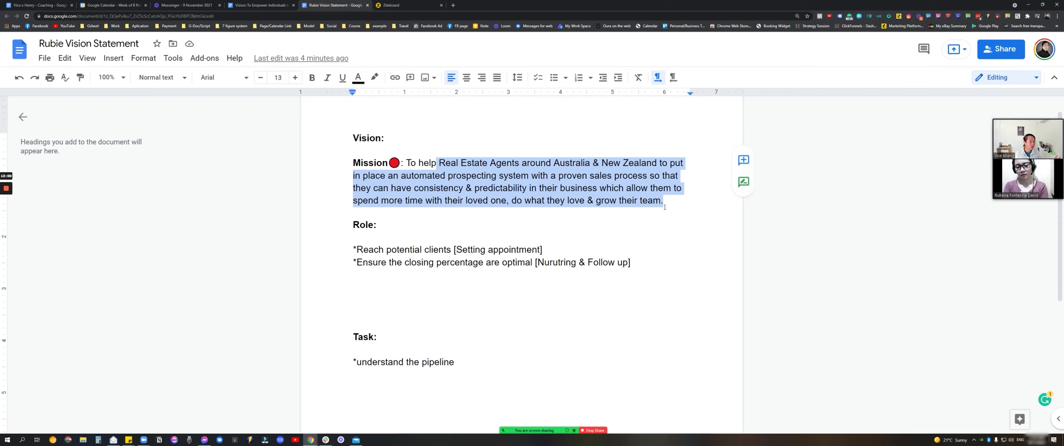
pyautogui.click(606, 176)
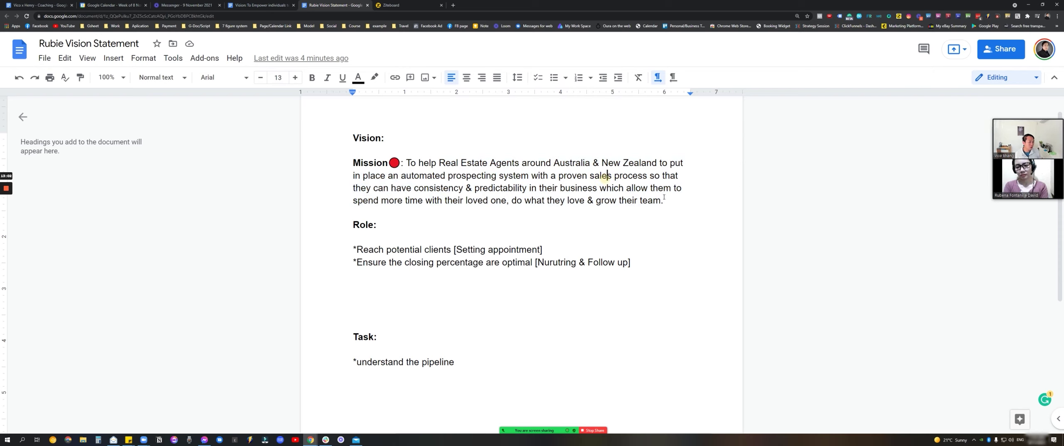
pyautogui.moveTo(664, 201); pyautogui.dragTo(526, 190)
pyautogui.click(399, 131)
pyautogui.hotkey('shift', 'End')
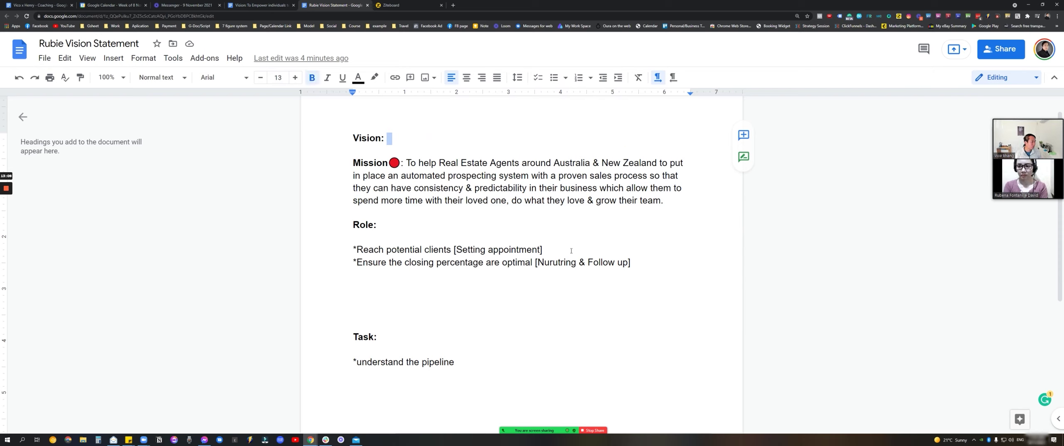
pyautogui.click(379, 239)
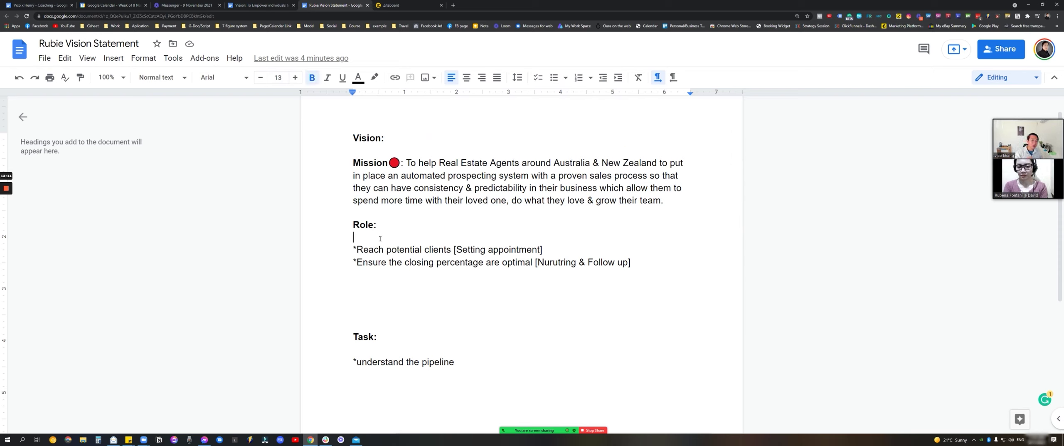
pyautogui.click(574, 249)
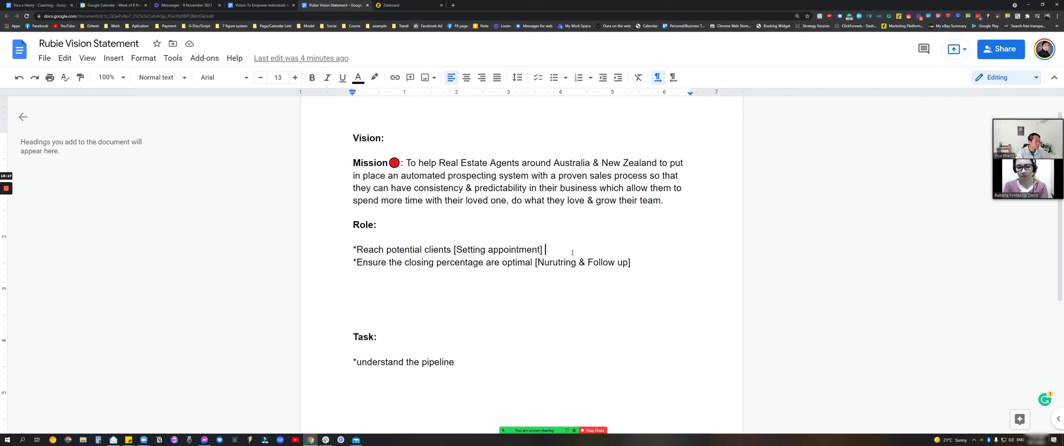
# - Add several blank lines below "*understand the pipeline" in the vision statement document's Task section
pyautogui.click(387, 3)
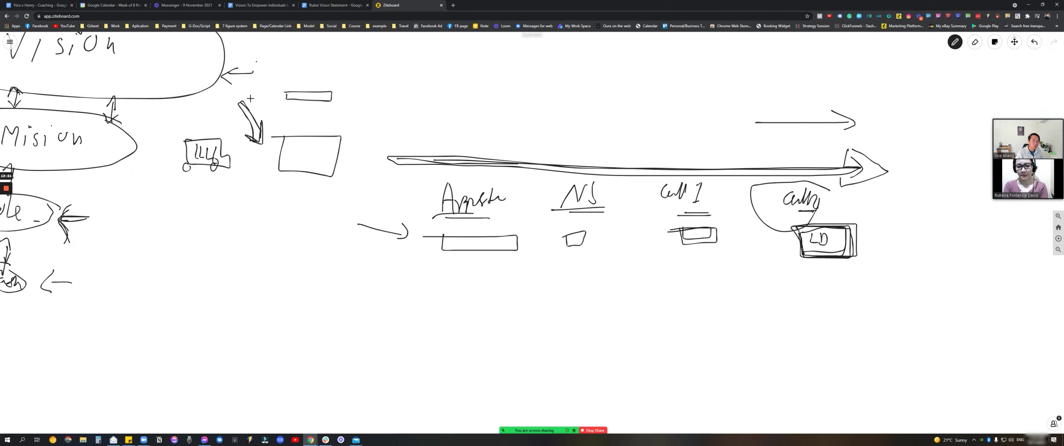
pyautogui.click(312, 5)
pyautogui.click(384, 380)
pyautogui.click(466, 368)
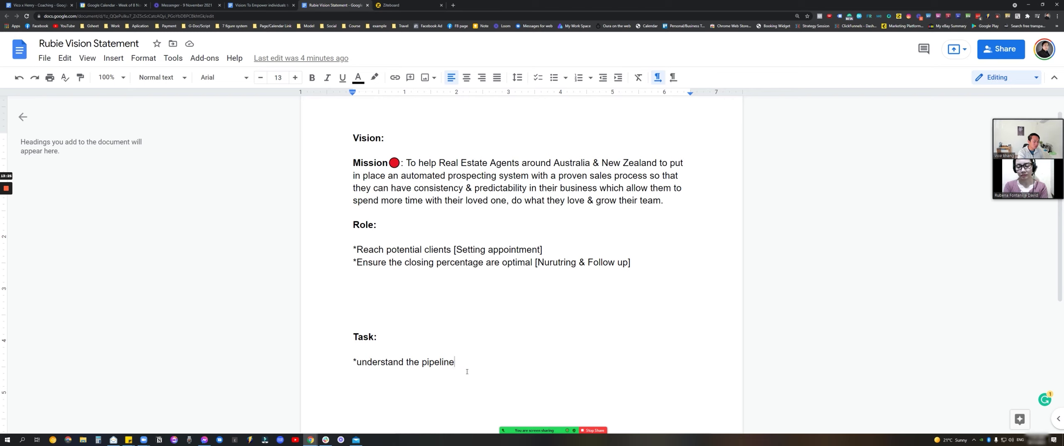
pyautogui.press('Return')
pyautogui.press('Return')
pyautogui.press('Return')
pyautogui.press('Return')
pyautogui.press('Return')
pyautogui.press('Return')
pyautogui.press('Return')
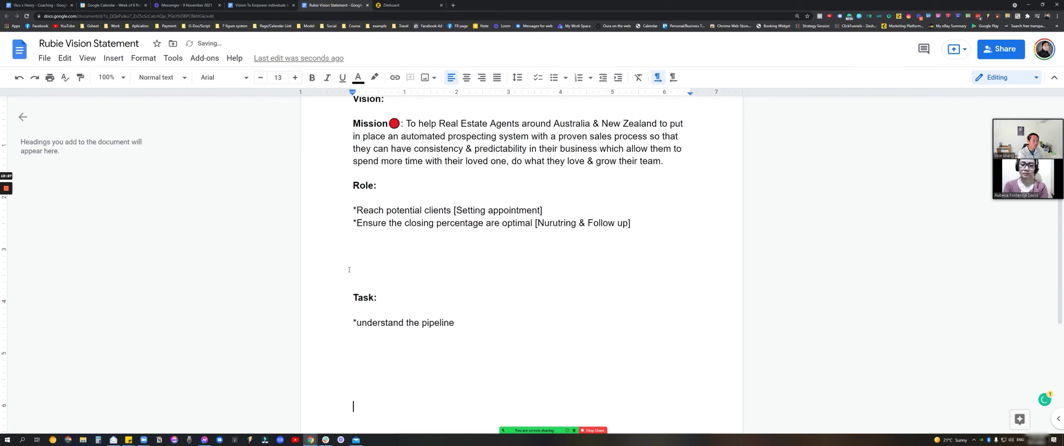
pyautogui.scroll(-2, 376, 343)
pyautogui.click(359, 175)
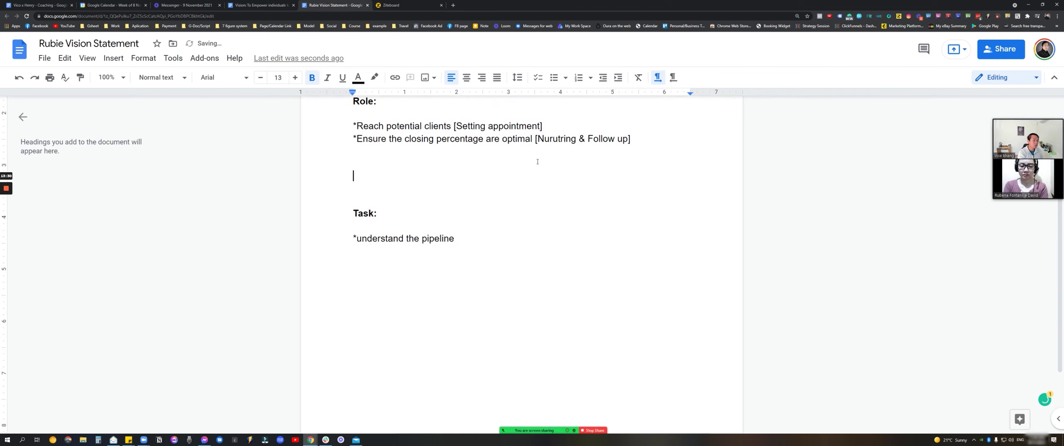
pyautogui.click(646, 145)
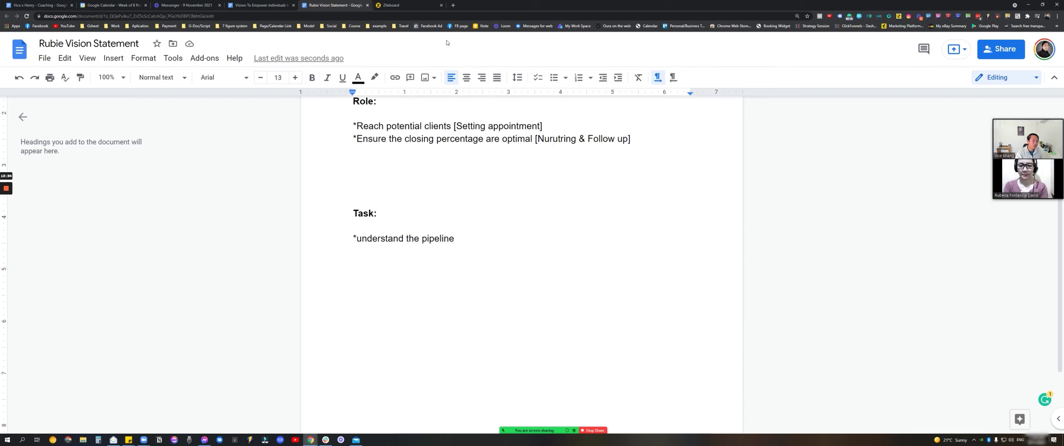
# - Switch to the whiteboard and draw downward arrows beneath the LD box under Call 2 and the box under the Appointment label
pyautogui.hotkey('ctrl', 'Tab')
pyautogui.moveTo(814, 266); pyautogui.dragTo(820, 310)
pyautogui.moveTo(810, 303)
pyautogui.mouseDown()
pyautogui.moveTo(816, 312)
pyautogui.moveTo(833, 303)
pyautogui.mouseUp()
pyautogui.moveTo(471, 252)
pyautogui.mouseDown()
pyautogui.moveTo(472, 281)
pyautogui.moveTo(482, 273)
pyautogui.mouseUp()
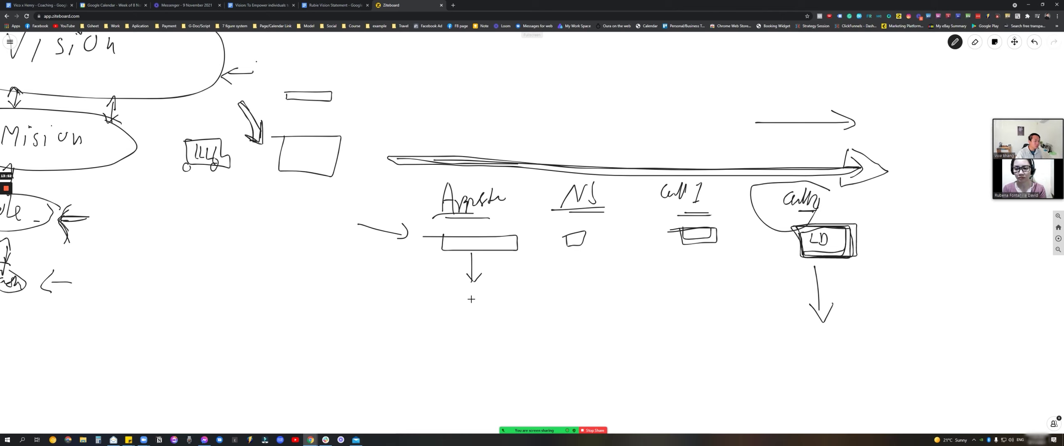
# - Recheck the document's roles, return to the whiteboard, thicken the Appointment box outline and loop the LD box together with its downward arrow
pyautogui.hotkey('ctrl', 'shift', 'Tab')
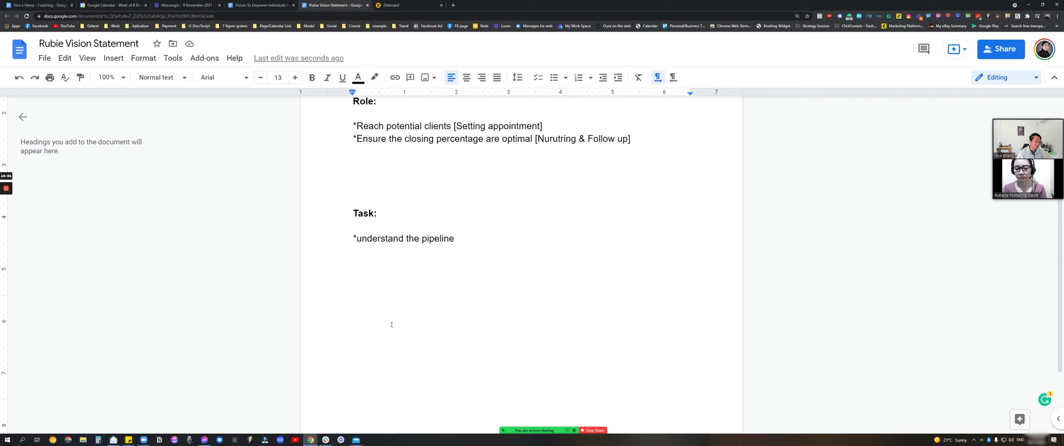
pyautogui.scroll(1, 410, 364)
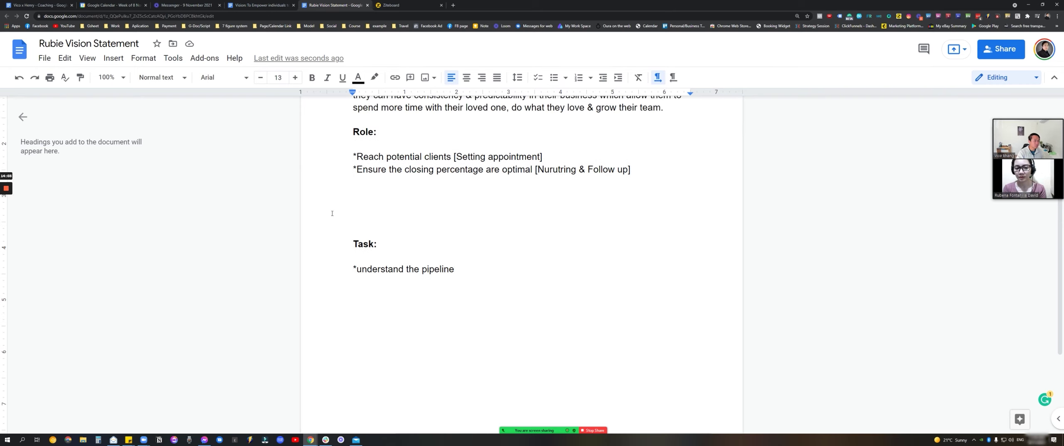
pyautogui.hotkey('ctrl', 'Tab')
pyautogui.moveTo(441, 250)
pyautogui.mouseDown()
pyautogui.moveTo(513, 262)
pyautogui.moveTo(511, 238)
pyautogui.moveTo(440, 251)
pyautogui.moveTo(507, 250)
pyautogui.moveTo(442, 236)
pyautogui.mouseUp()
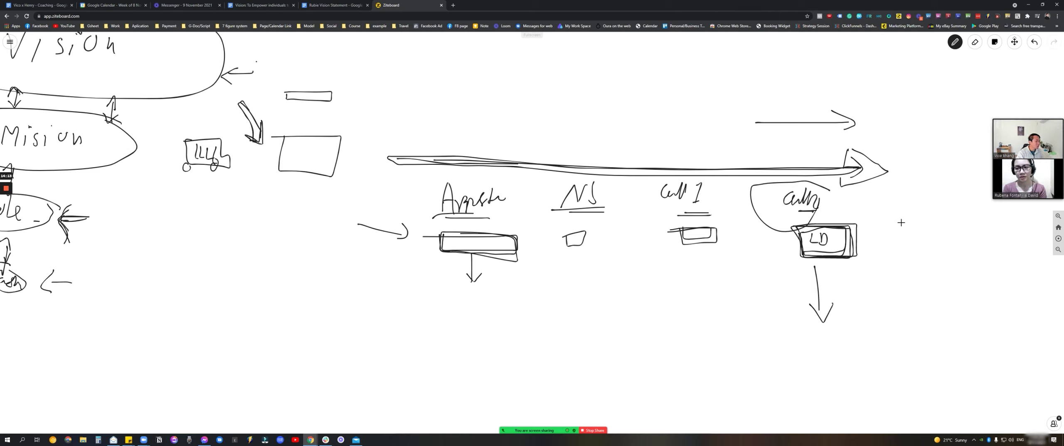
pyautogui.moveTo(864, 216)
pyautogui.mouseDown()
pyautogui.moveTo(793, 221)
pyautogui.moveTo(808, 356)
pyautogui.moveTo(848, 180)
pyautogui.mouseUp()
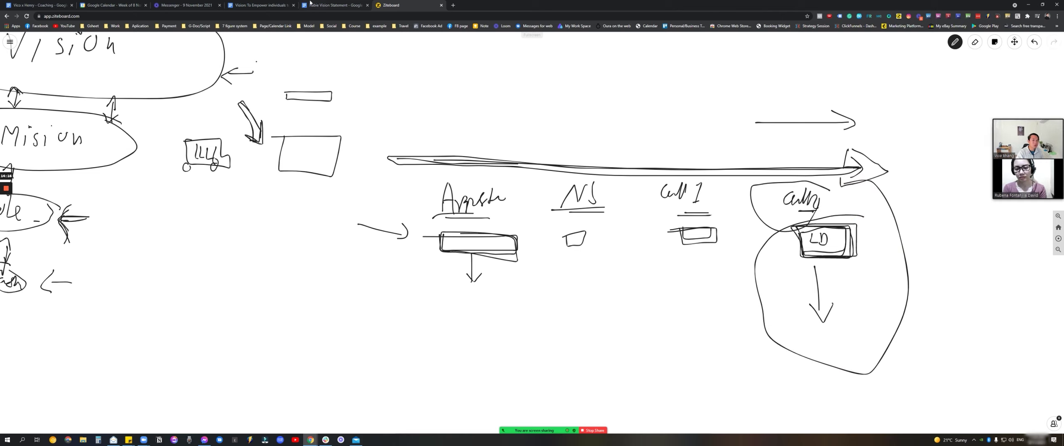
# - Draw arrows from the LD loop back toward the Appointment and NS boxes, and enclose the NS label with its box
pyautogui.moveTo(735, 303)
pyautogui.mouseDown()
pyautogui.moveTo(508, 295)
pyautogui.moveTo(521, 315)
pyautogui.mouseUp()
pyautogui.moveTo(756, 287)
pyautogui.mouseDown()
pyautogui.moveTo(589, 234)
pyautogui.moveTo(601, 237)
pyautogui.moveTo(599, 252)
pyautogui.mouseUp()
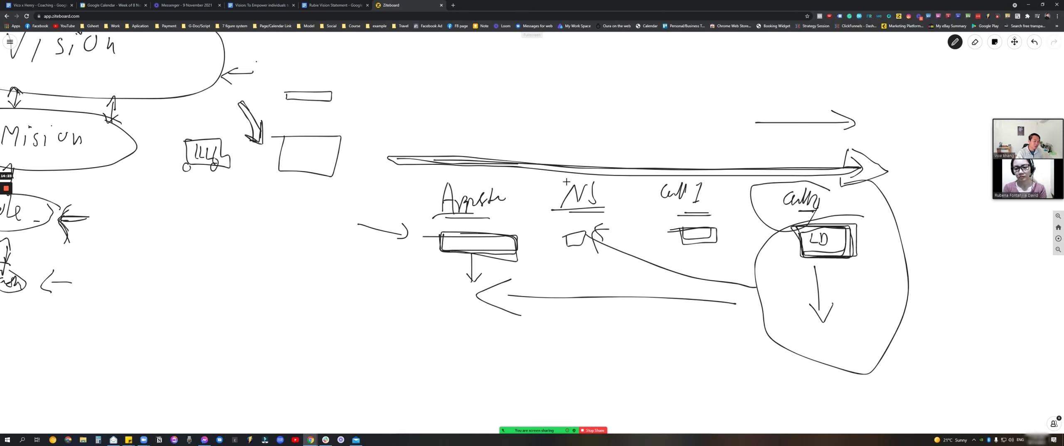
pyautogui.moveTo(548, 179)
pyautogui.mouseDown()
pyautogui.moveTo(557, 260)
pyautogui.moveTo(617, 175)
pyautogui.moveTo(515, 169)
pyautogui.mouseUp()
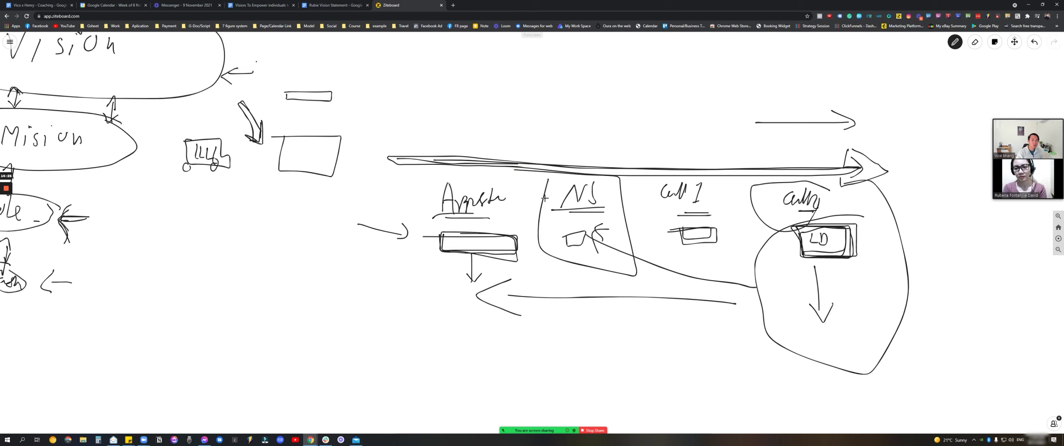
pyautogui.click(330, 2)
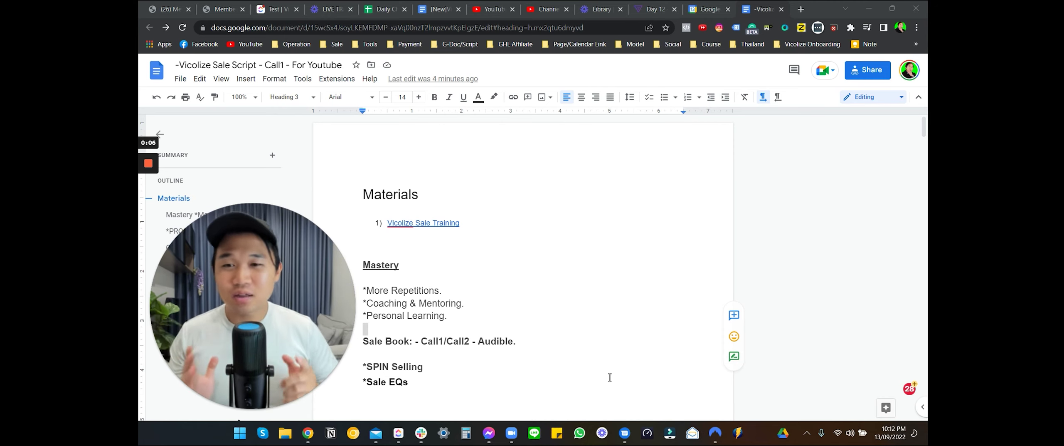
# - Examine the materials, mastery points and prospecting script in the Vicolize Sale Script document, including the WHO/WHERE TO SEND section
pyautogui.click(496, 240)
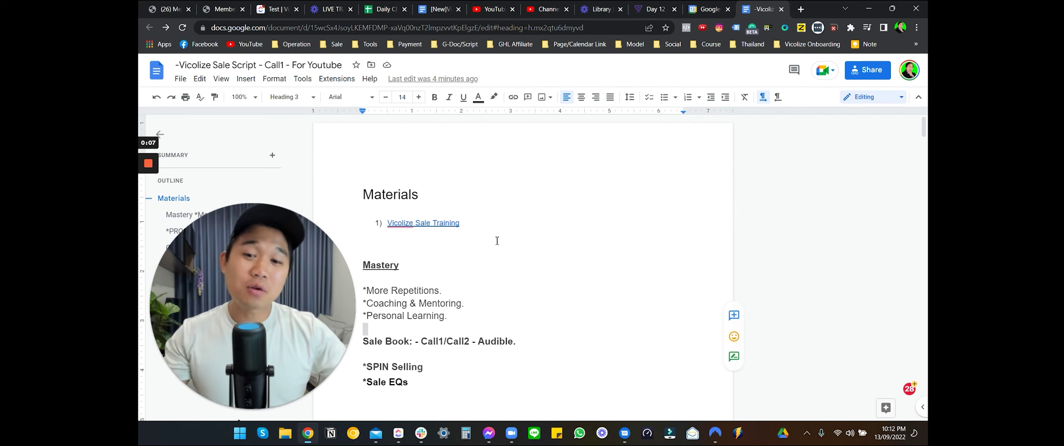
pyautogui.scroll(-8, 481, 276)
pyautogui.click(482, 275)
pyautogui.scroll(-4, 482, 275)
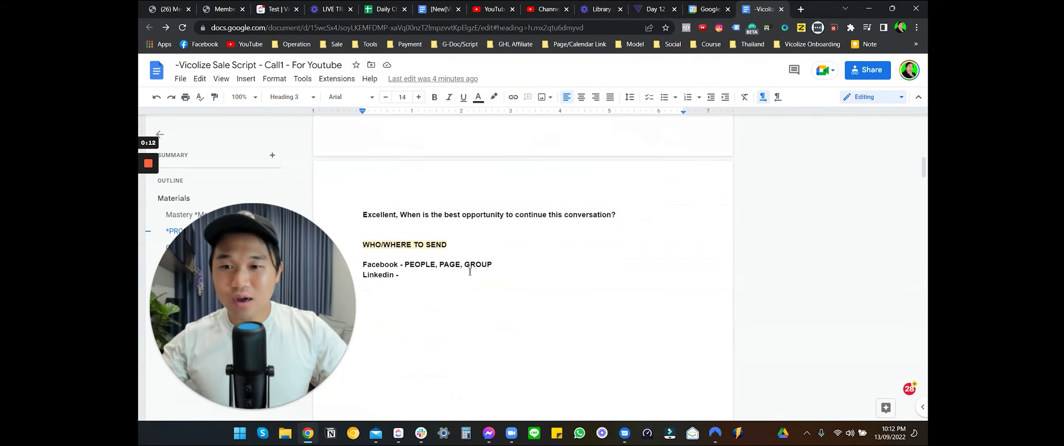
pyautogui.moveTo(239, 296); pyautogui.dragTo(689, 292)
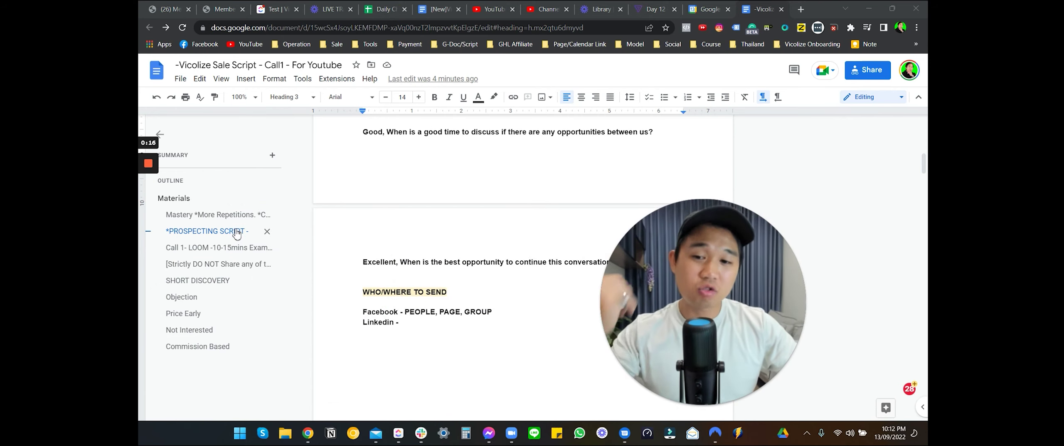
pyautogui.click(477, 262)
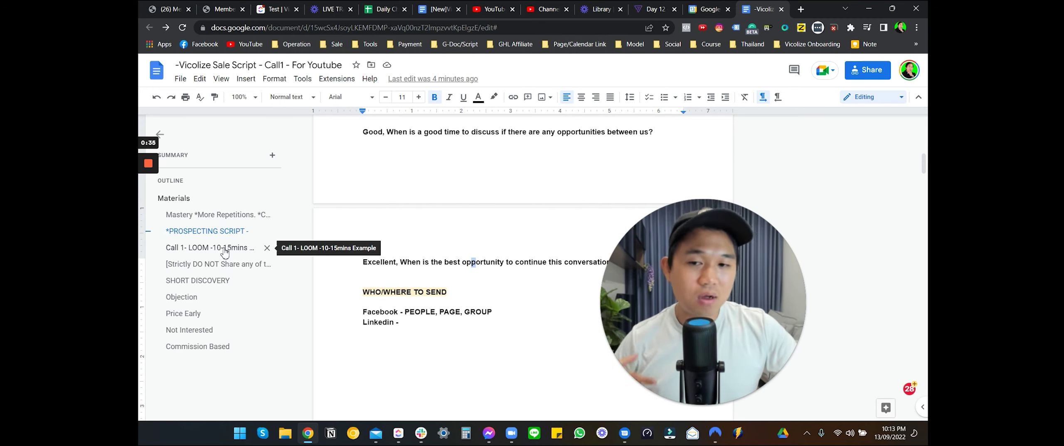
pyautogui.scroll(-5, 468, 258)
pyautogui.scroll(2, 403, 256)
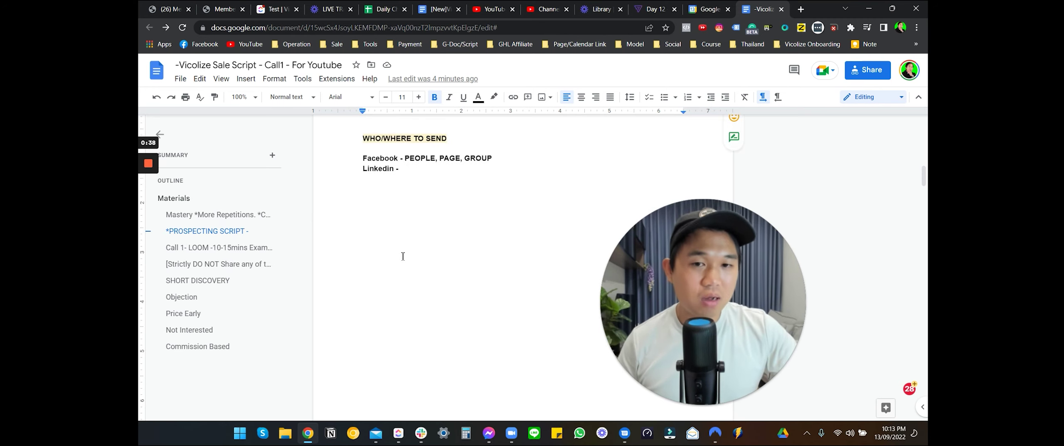
pyautogui.scroll(10, 403, 255)
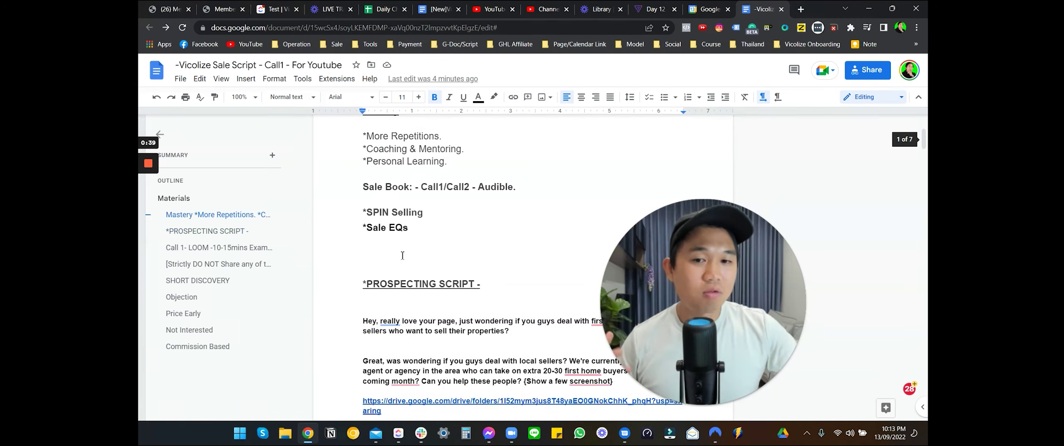
# - Examine the Call 1 - LOOM section and short discovery questions, and show the link preview for Vicolize Sale Training
pyautogui.click(190, 248)
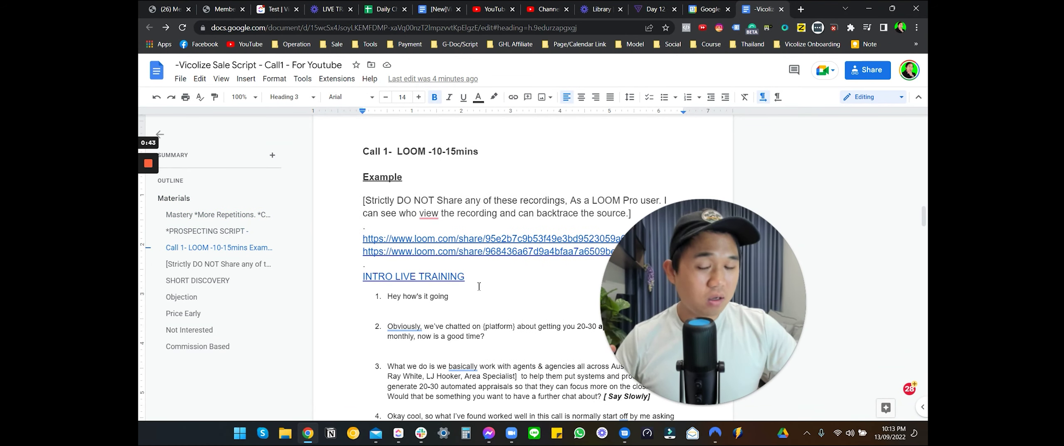
pyautogui.scroll(-6, 466, 279)
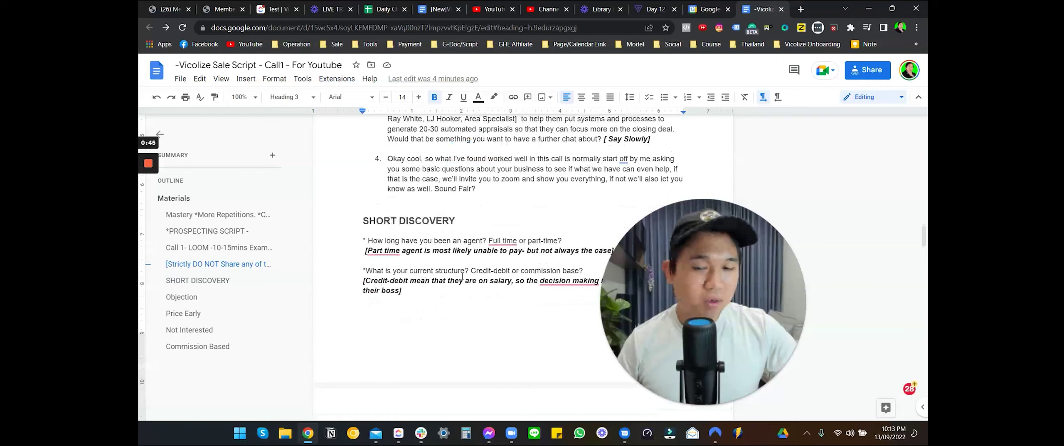
pyautogui.scroll(8, 462, 276)
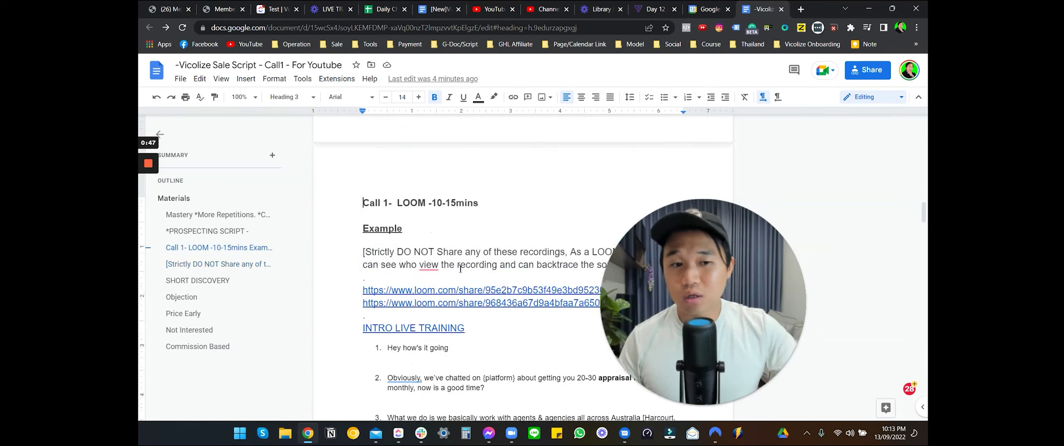
pyautogui.scroll(6, 457, 266)
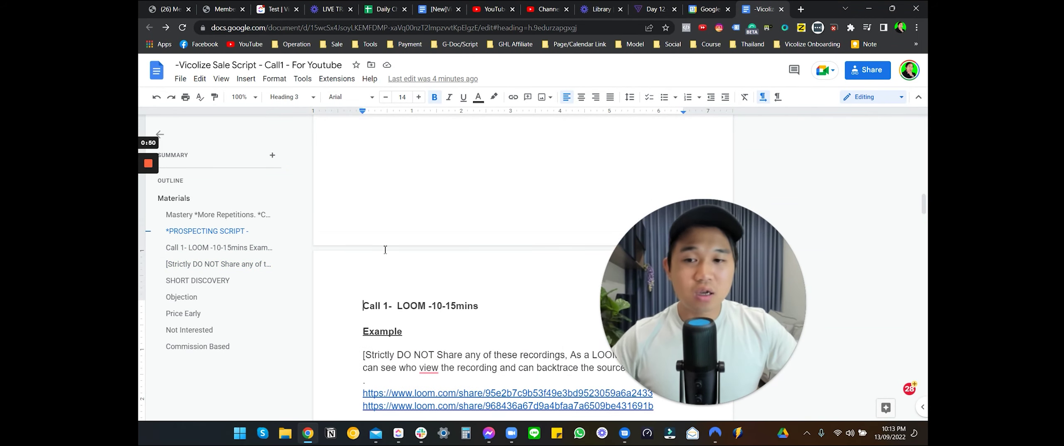
pyautogui.scroll(15, 420, 239)
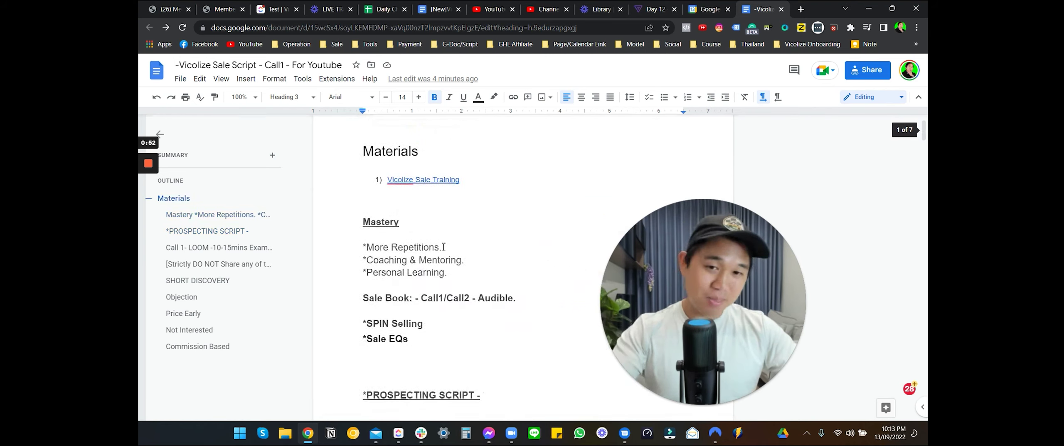
pyautogui.click(445, 224)
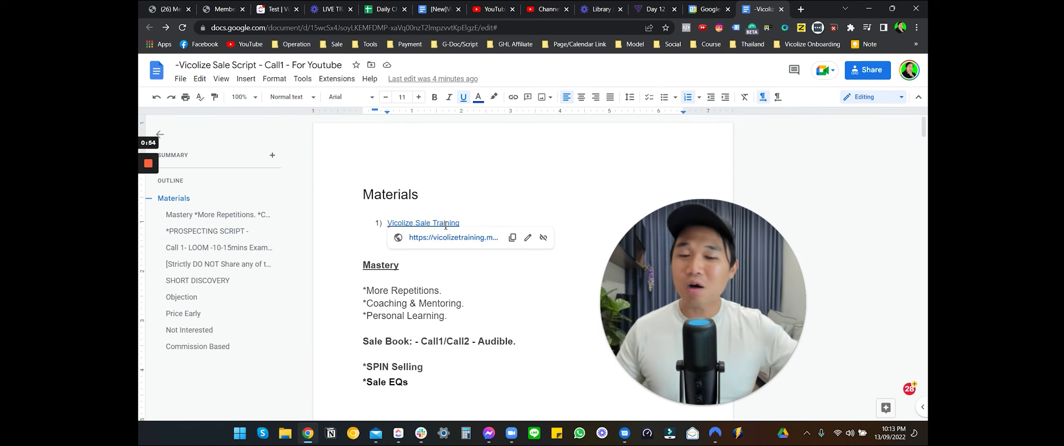